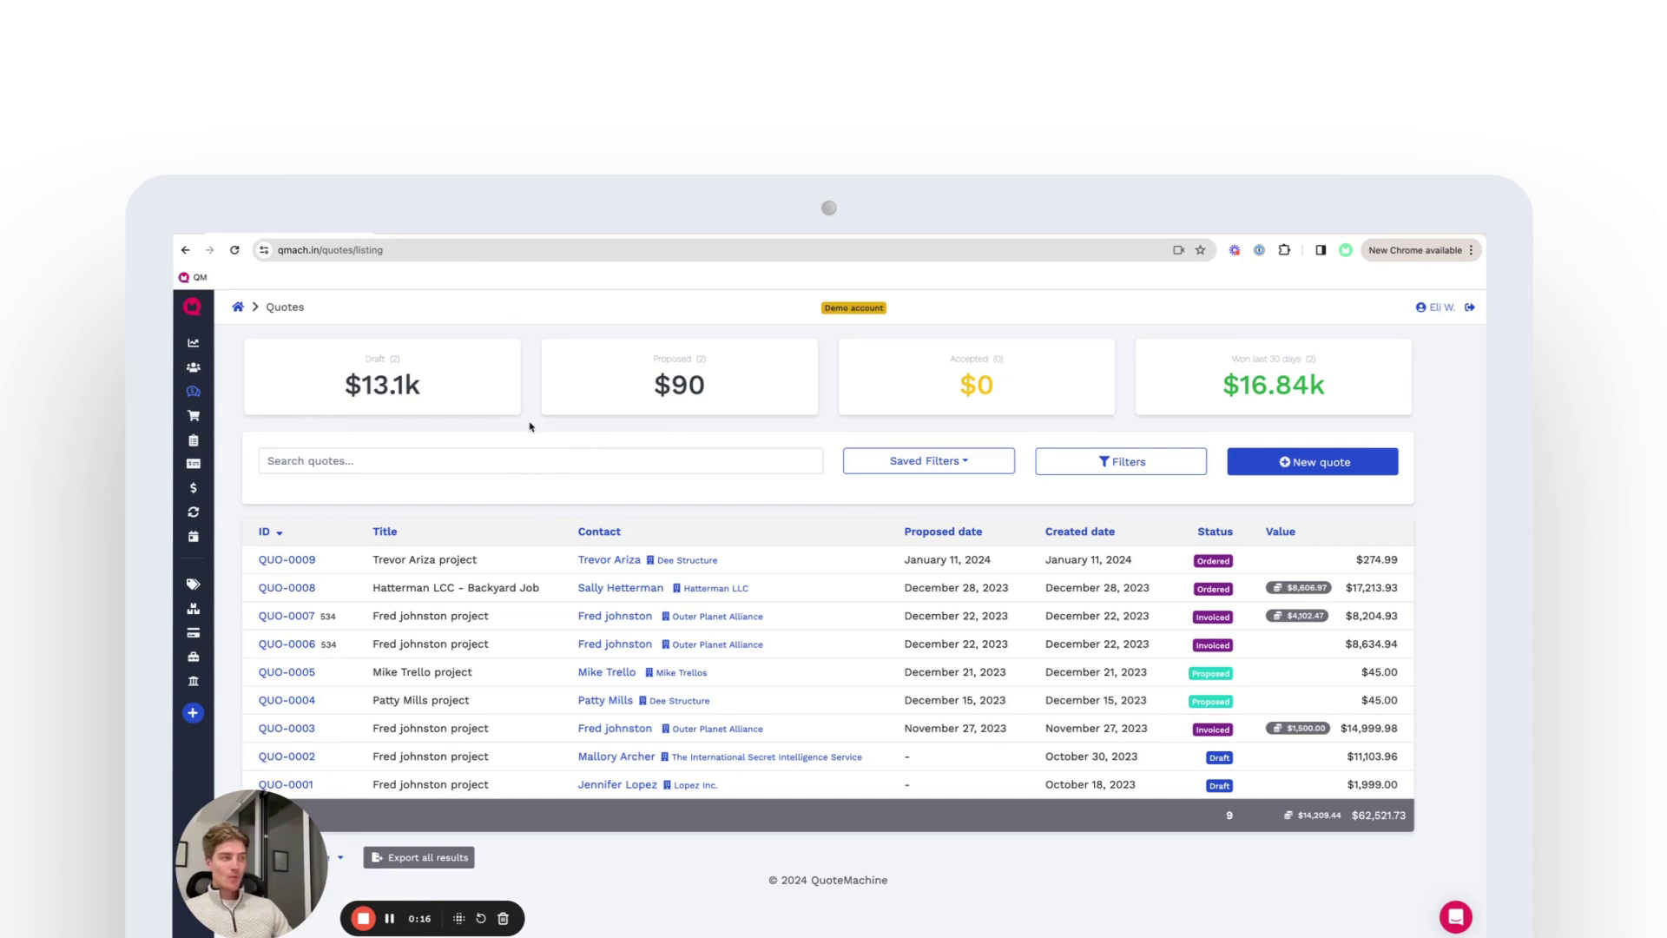
# Start a new quote from the sidebar's quotes list
pyautogui.moveTo(194, 395)
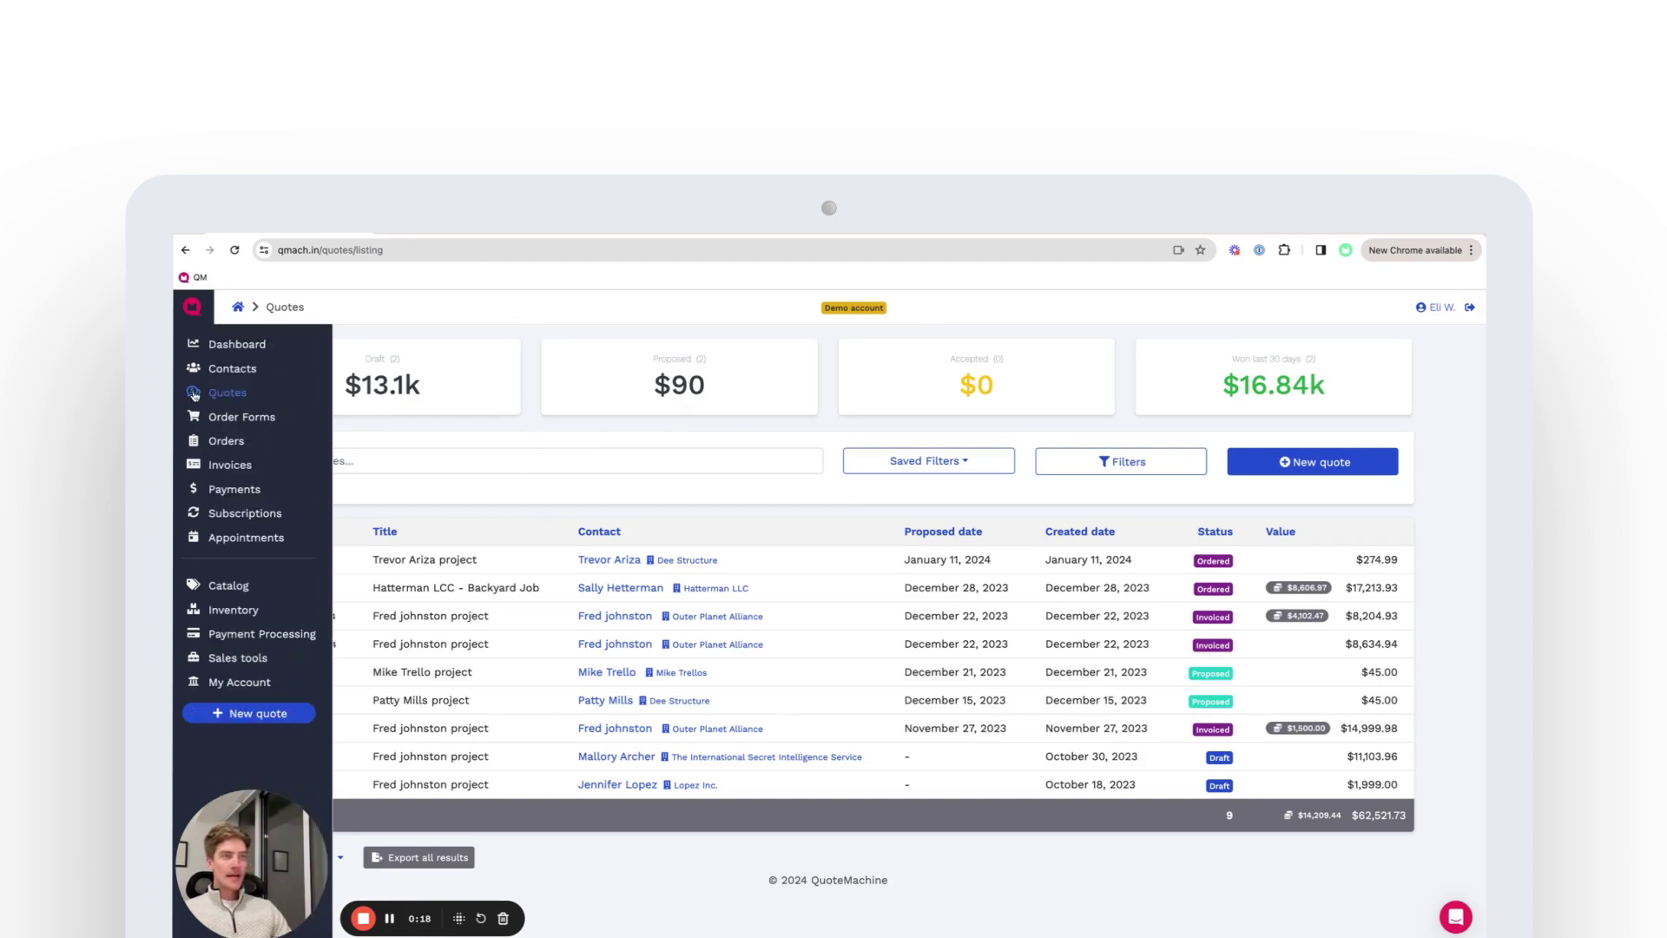
pyautogui.click(1284, 461)
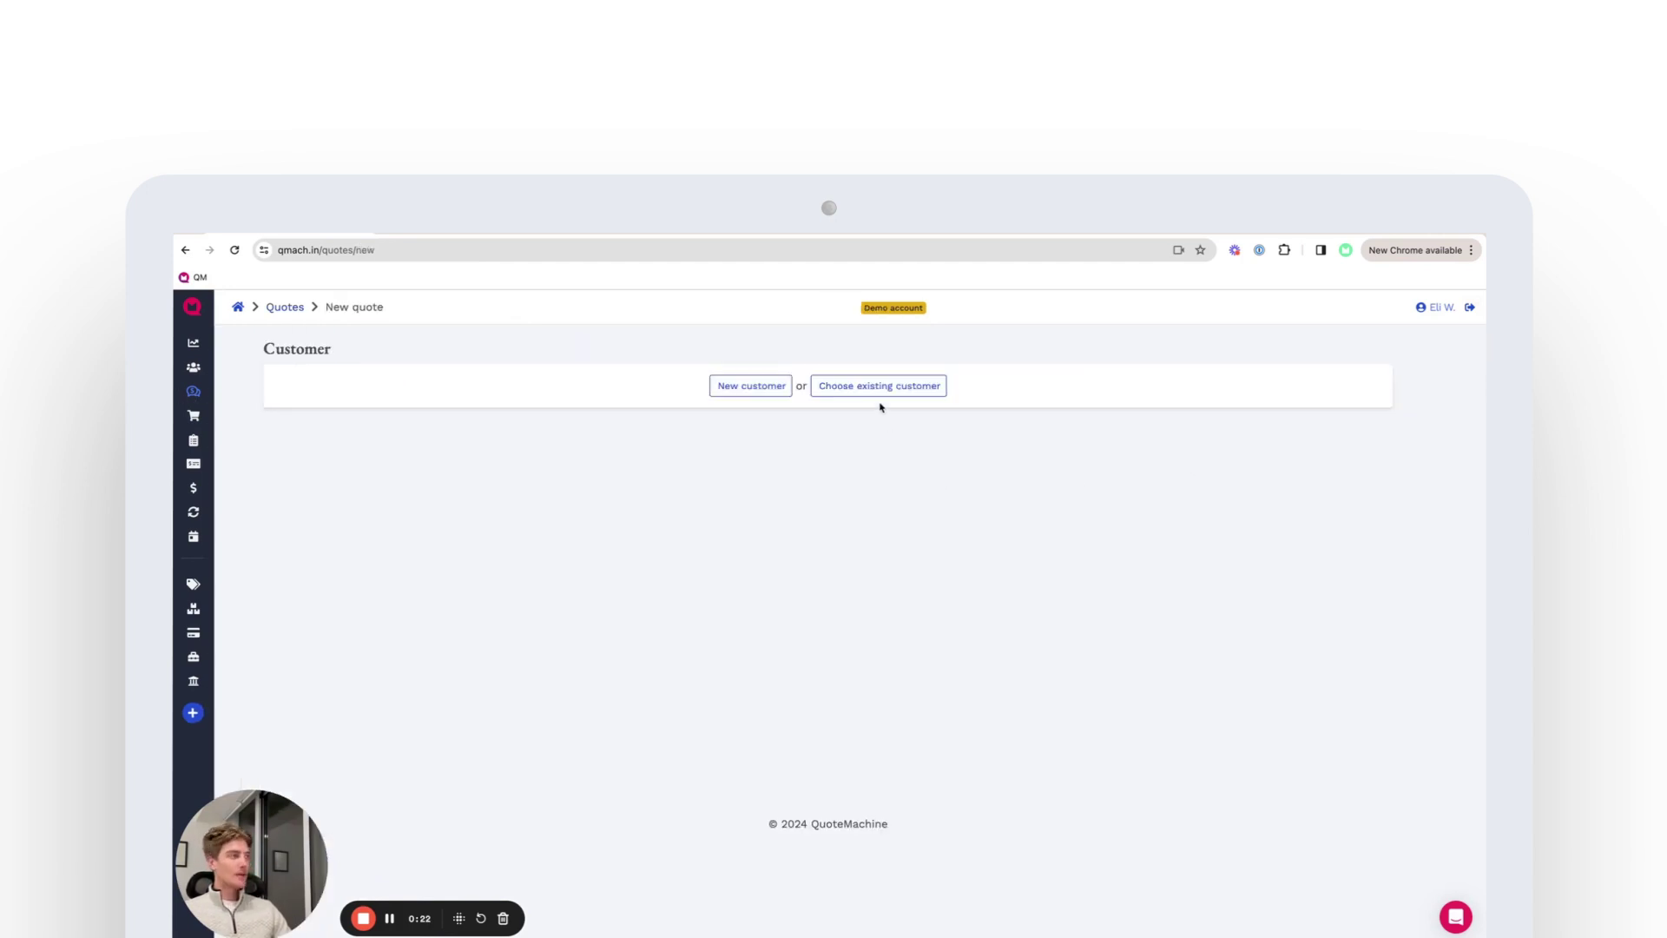
# Create the quote for the existing Outer Planet Alliance customer
pyautogui.click(916, 387)
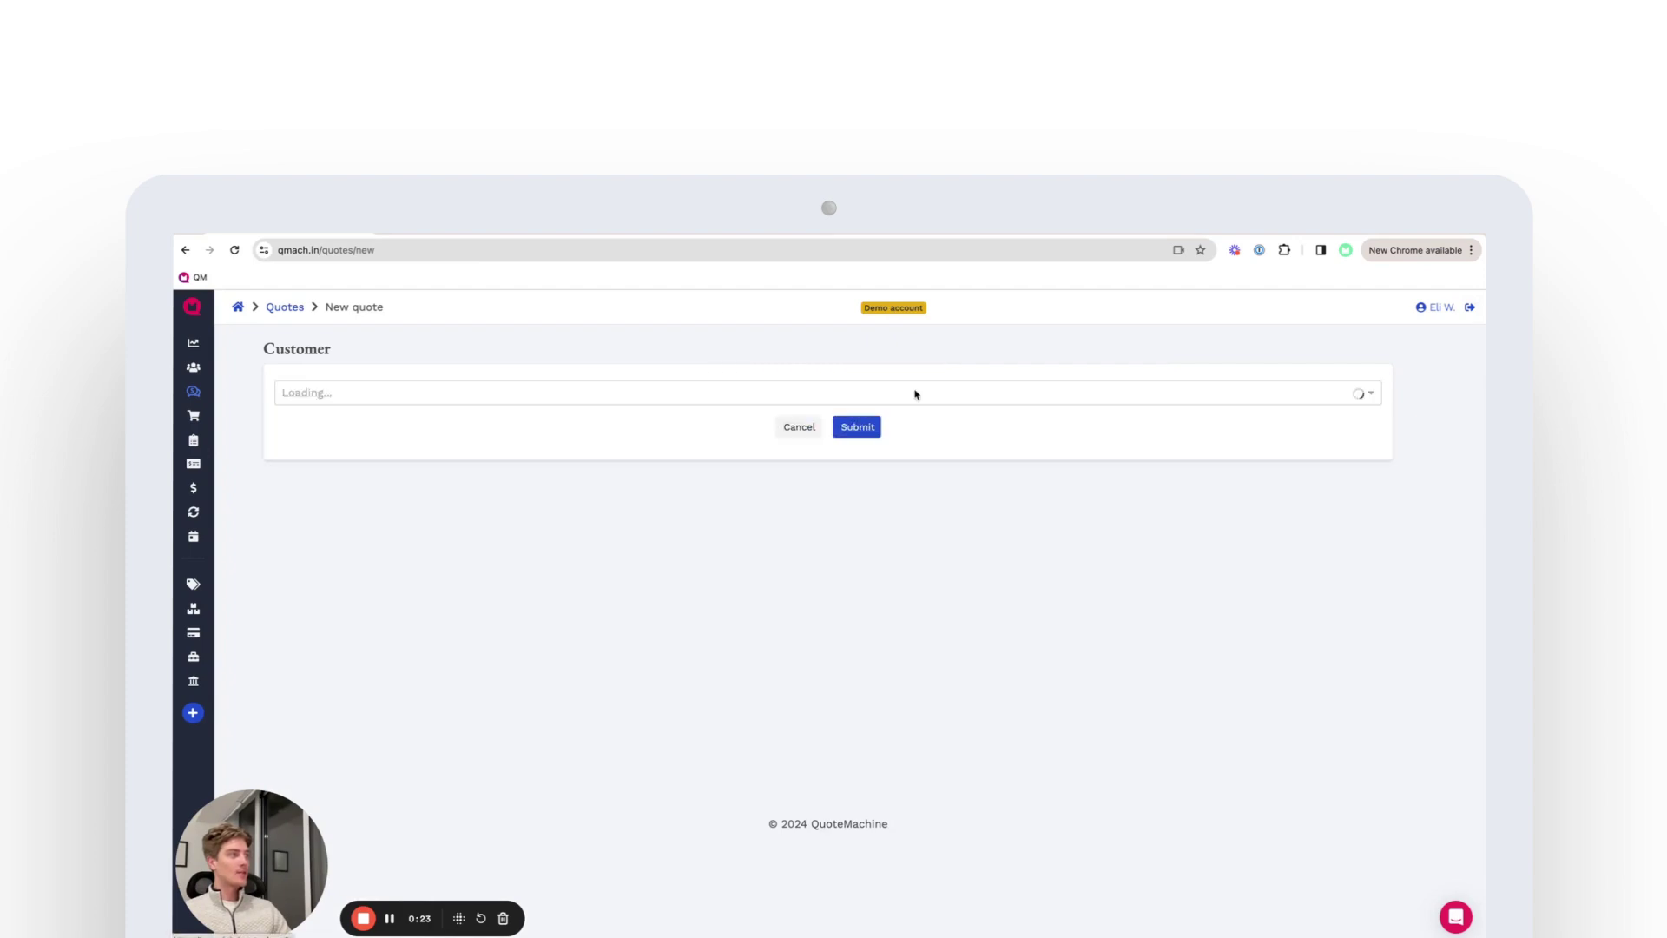
pyautogui.click(837, 391)
pyautogui.scroll(-3, 699, 495)
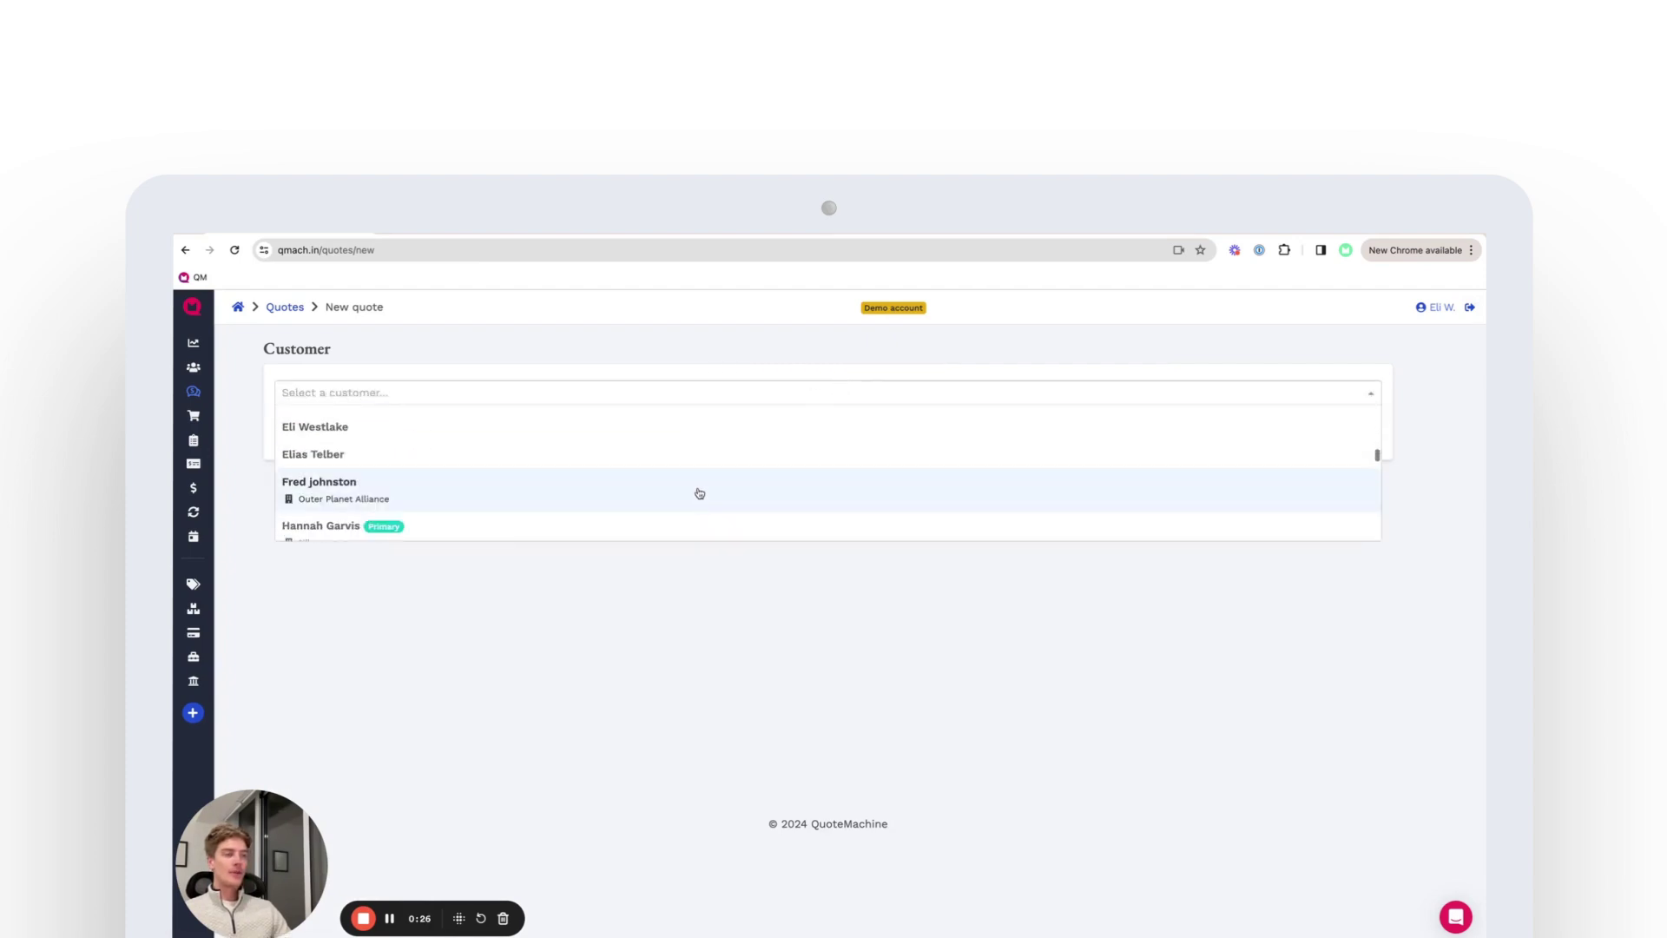
pyautogui.click(699, 493)
pyautogui.click(856, 428)
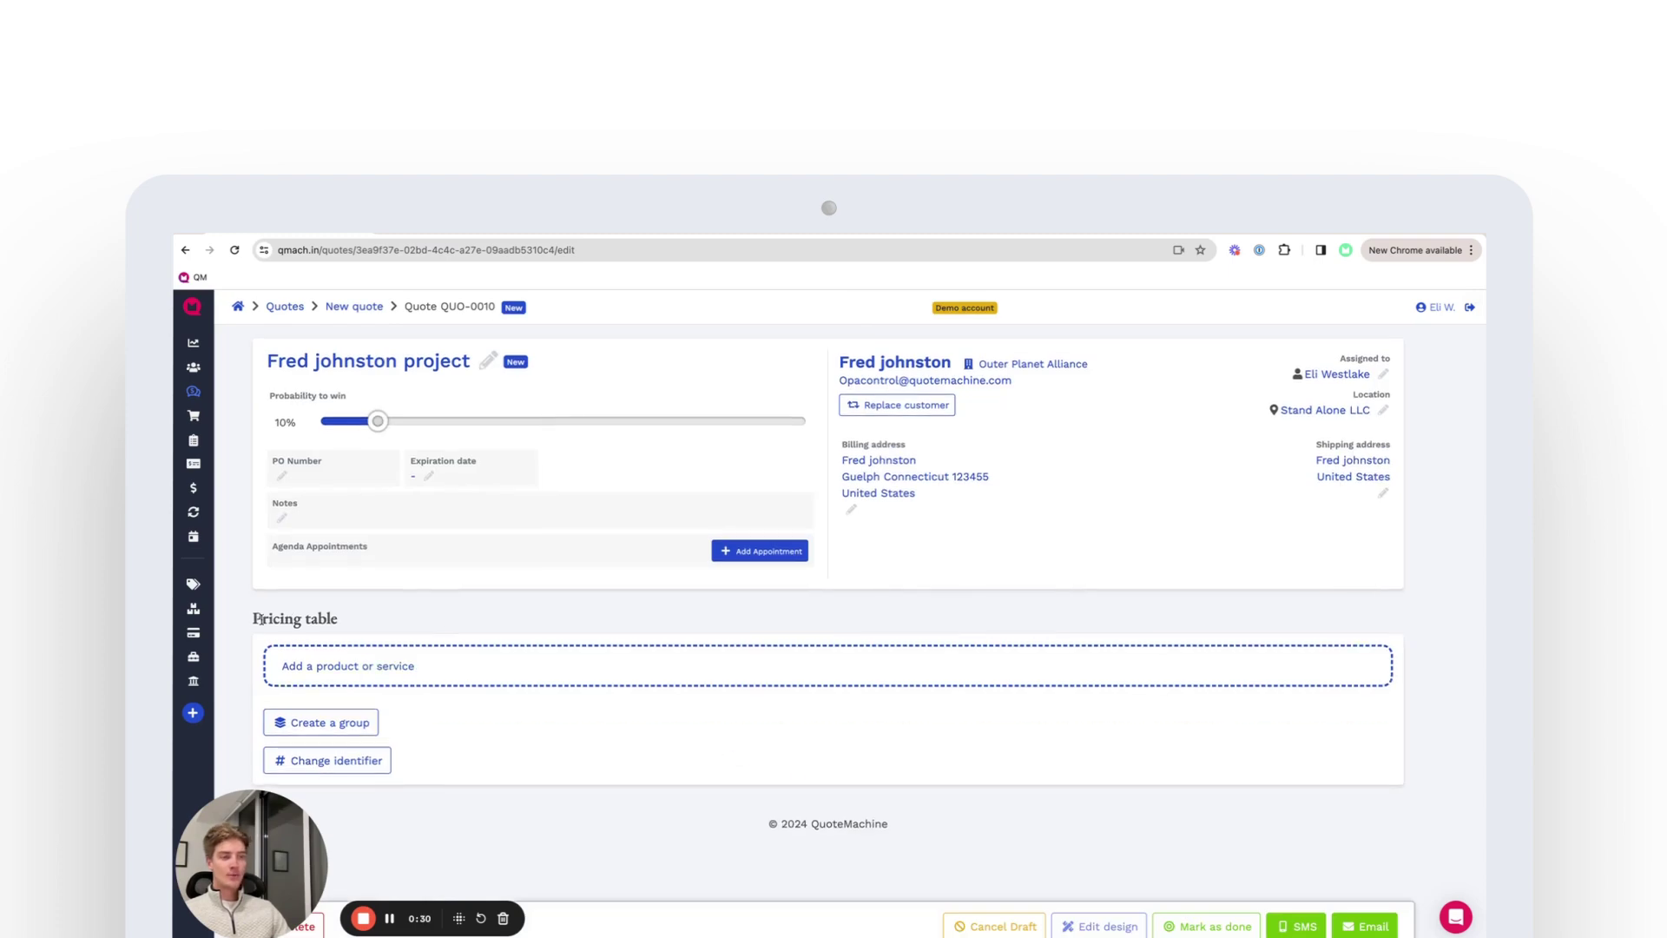
# Add the black small bike helmet to a newly created Biking group
pyautogui.click(454, 680)
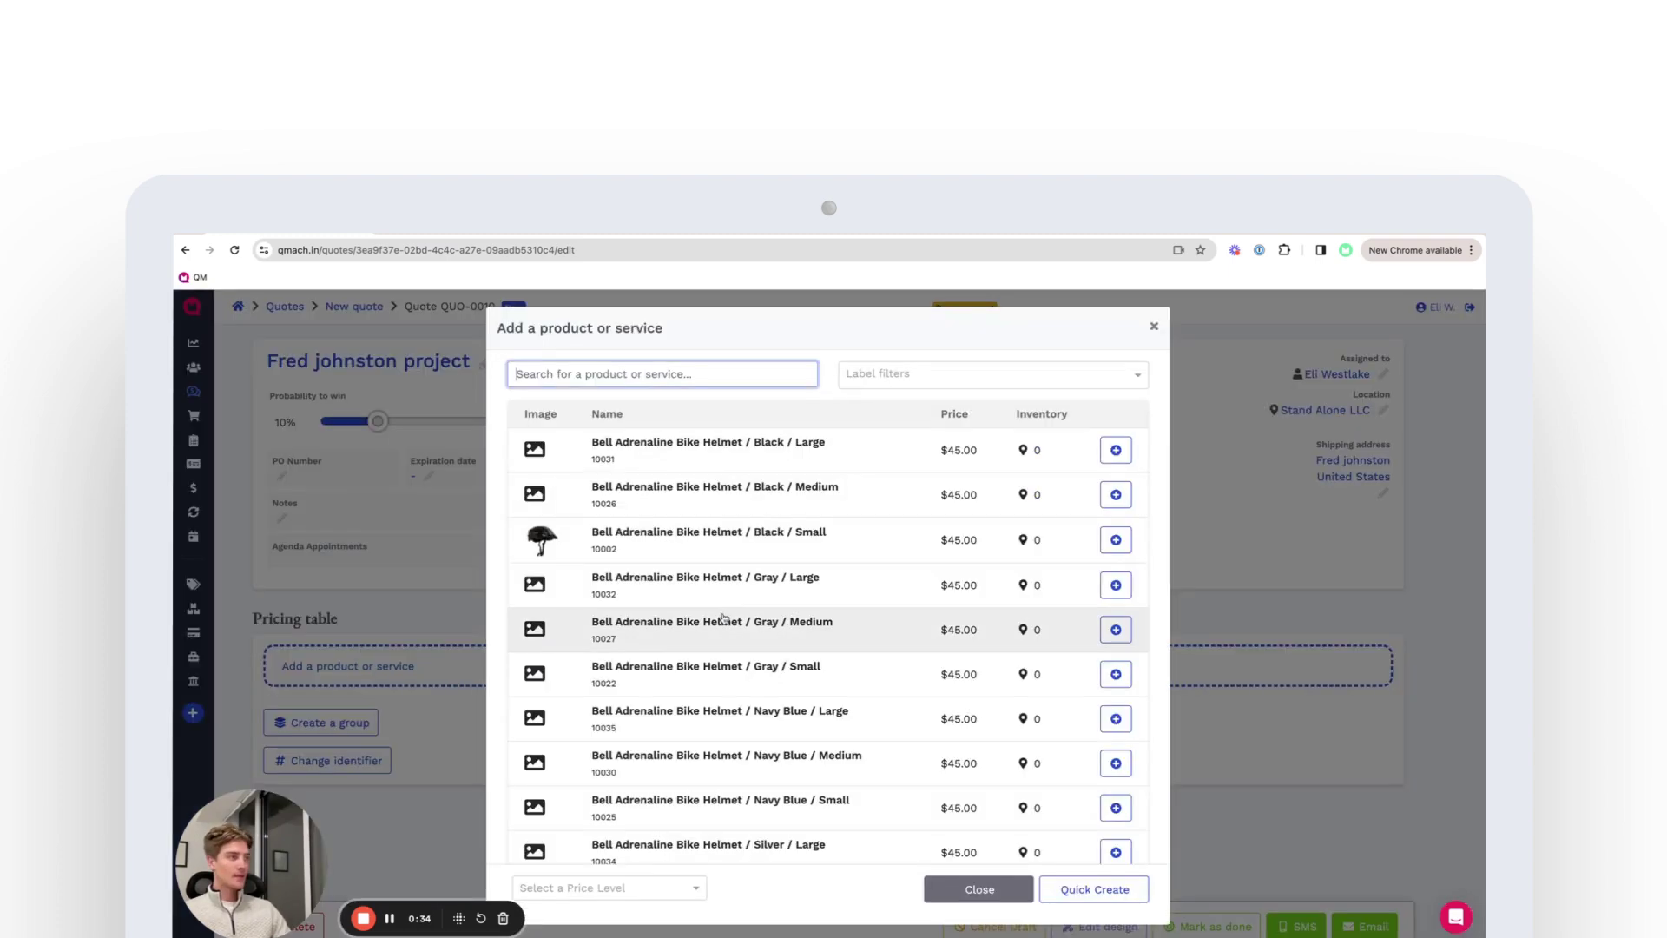
pyautogui.click(1117, 540)
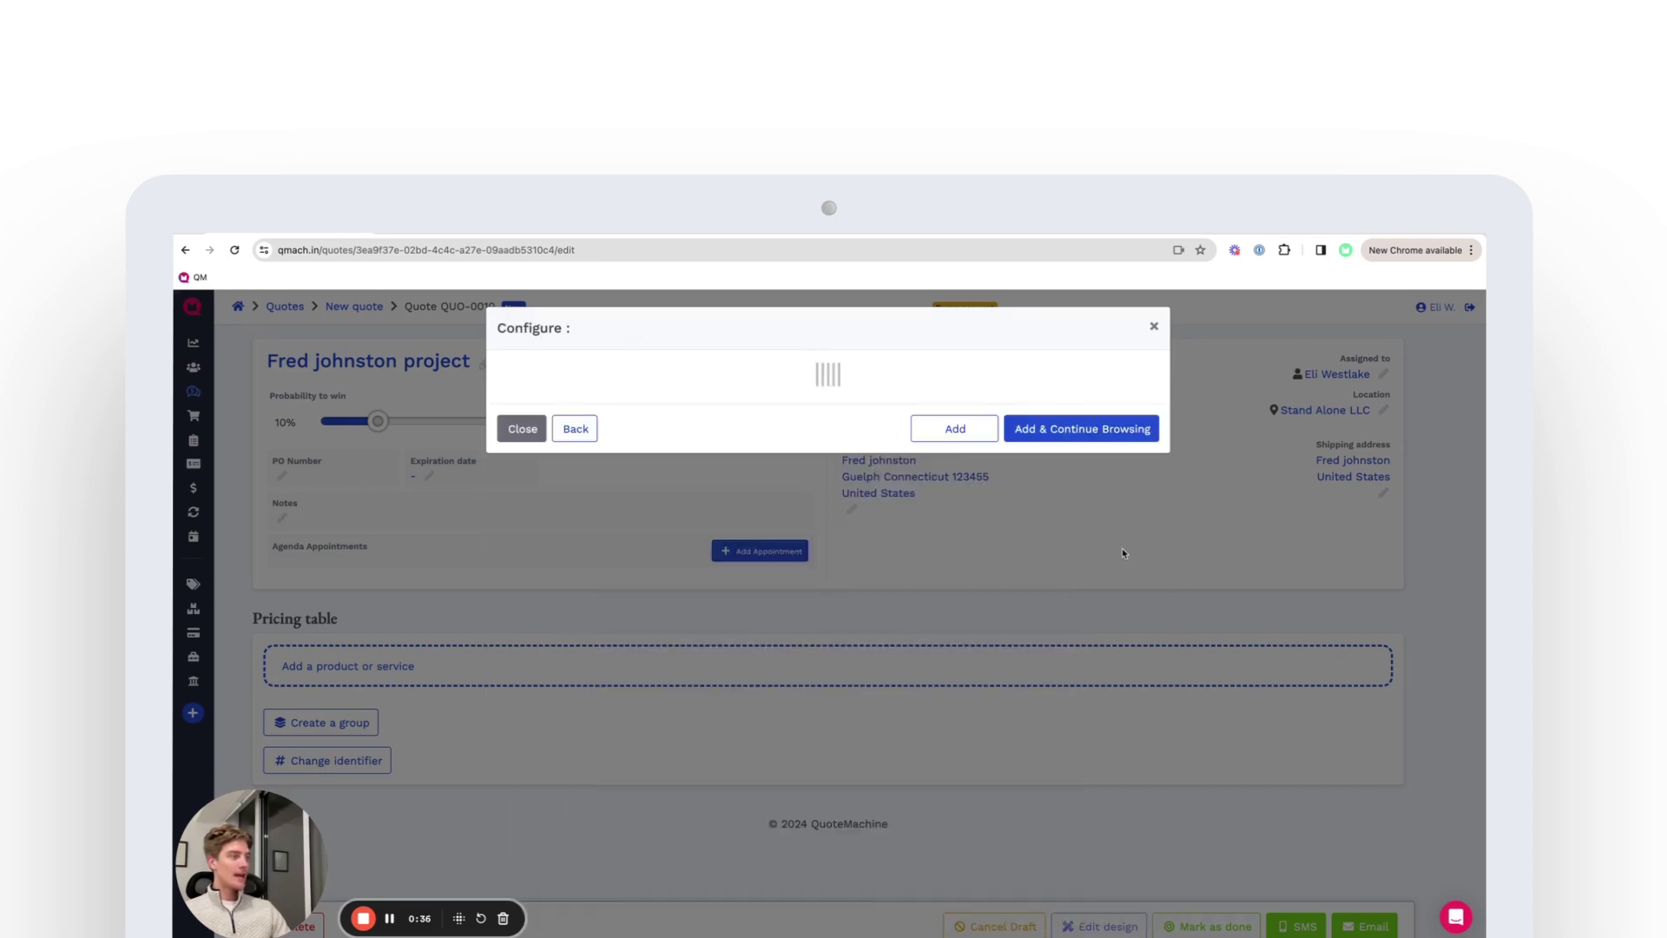
pyautogui.click(1037, 546)
pyautogui.write('Biking')
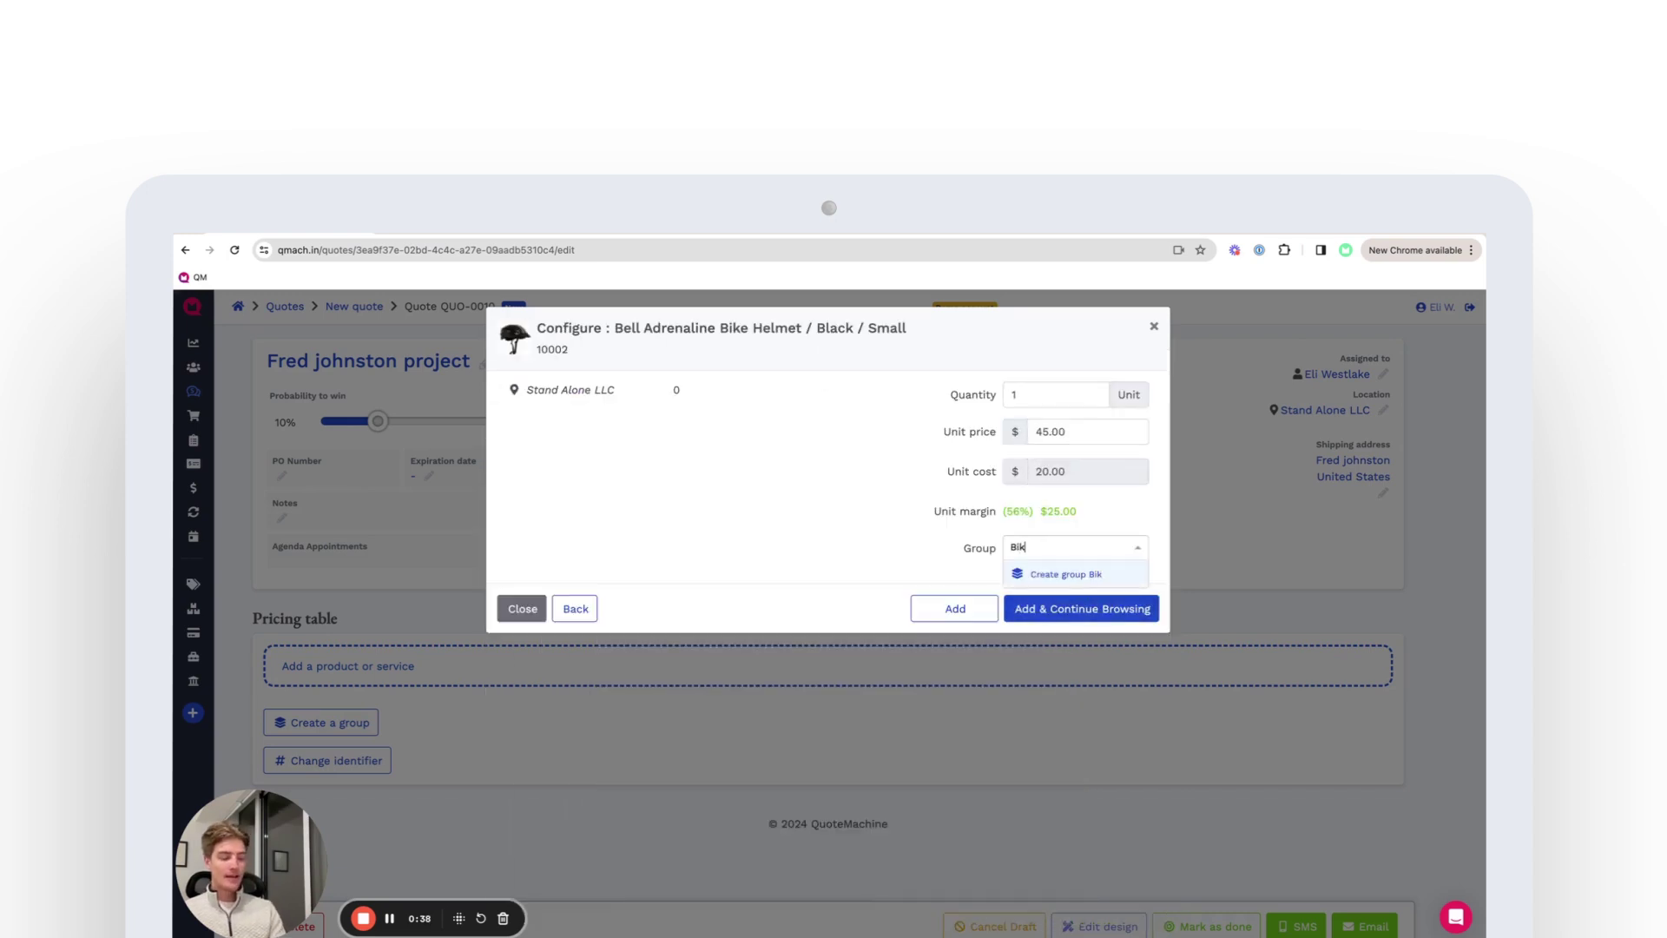
pyautogui.click(1039, 575)
pyautogui.click(1062, 610)
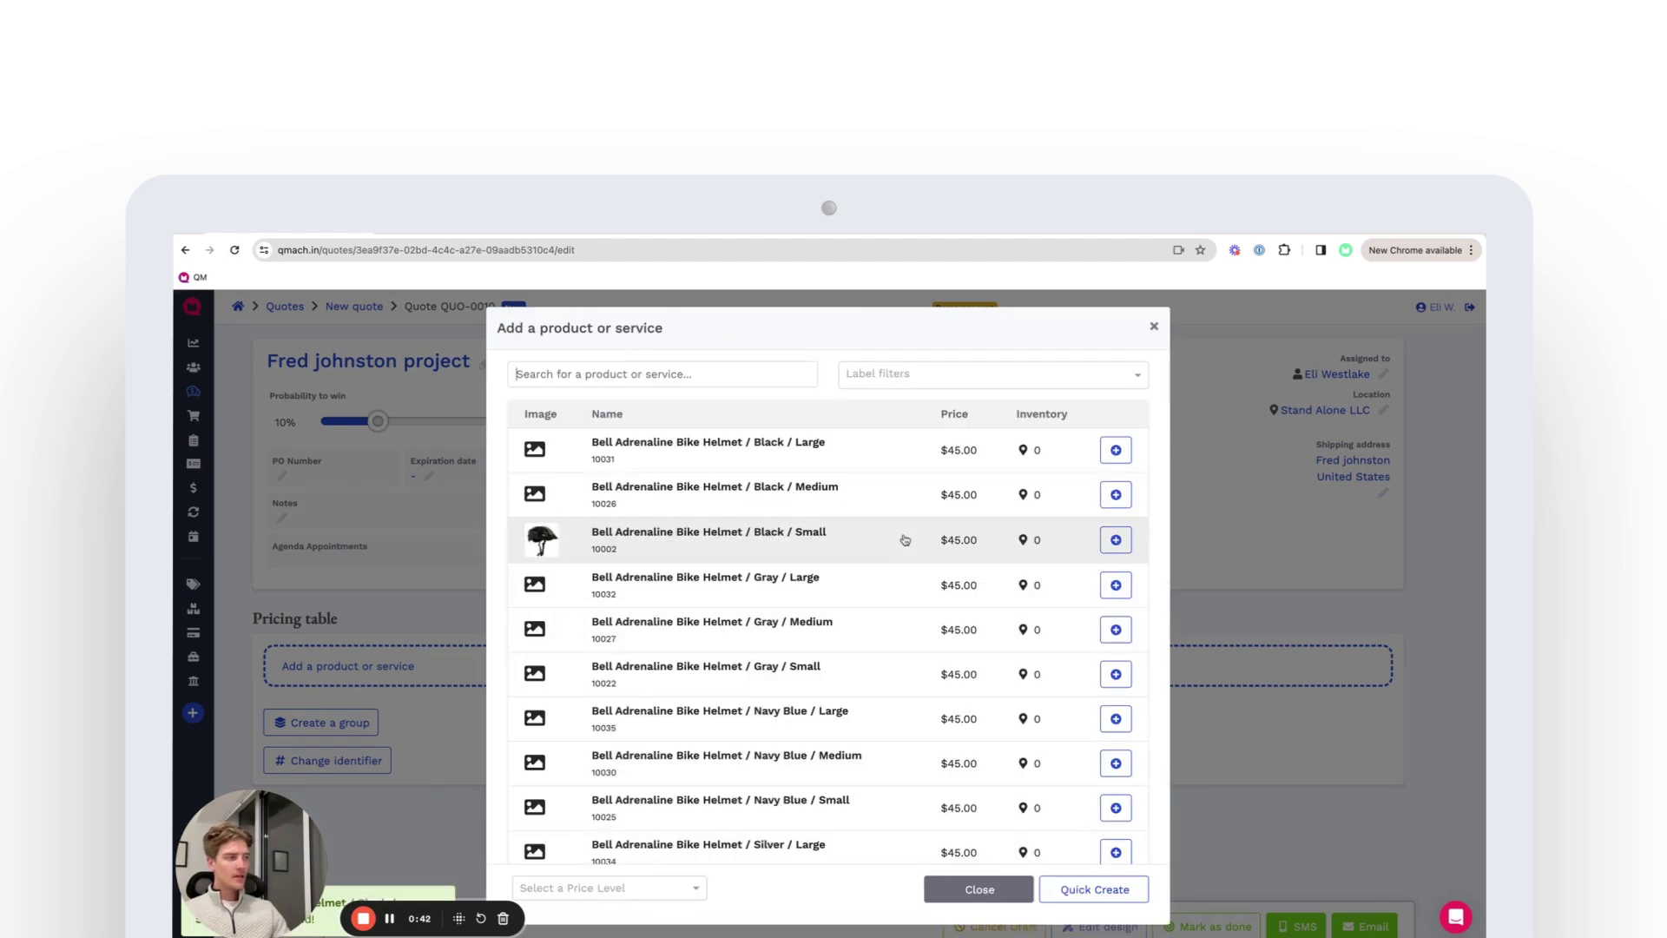
# Add the 26" x 1.95" Continental tires and the yellow medium Tarmac road bike to Biking
pyautogui.scroll(-5, 894, 547)
pyautogui.scroll(-4, 891, 559)
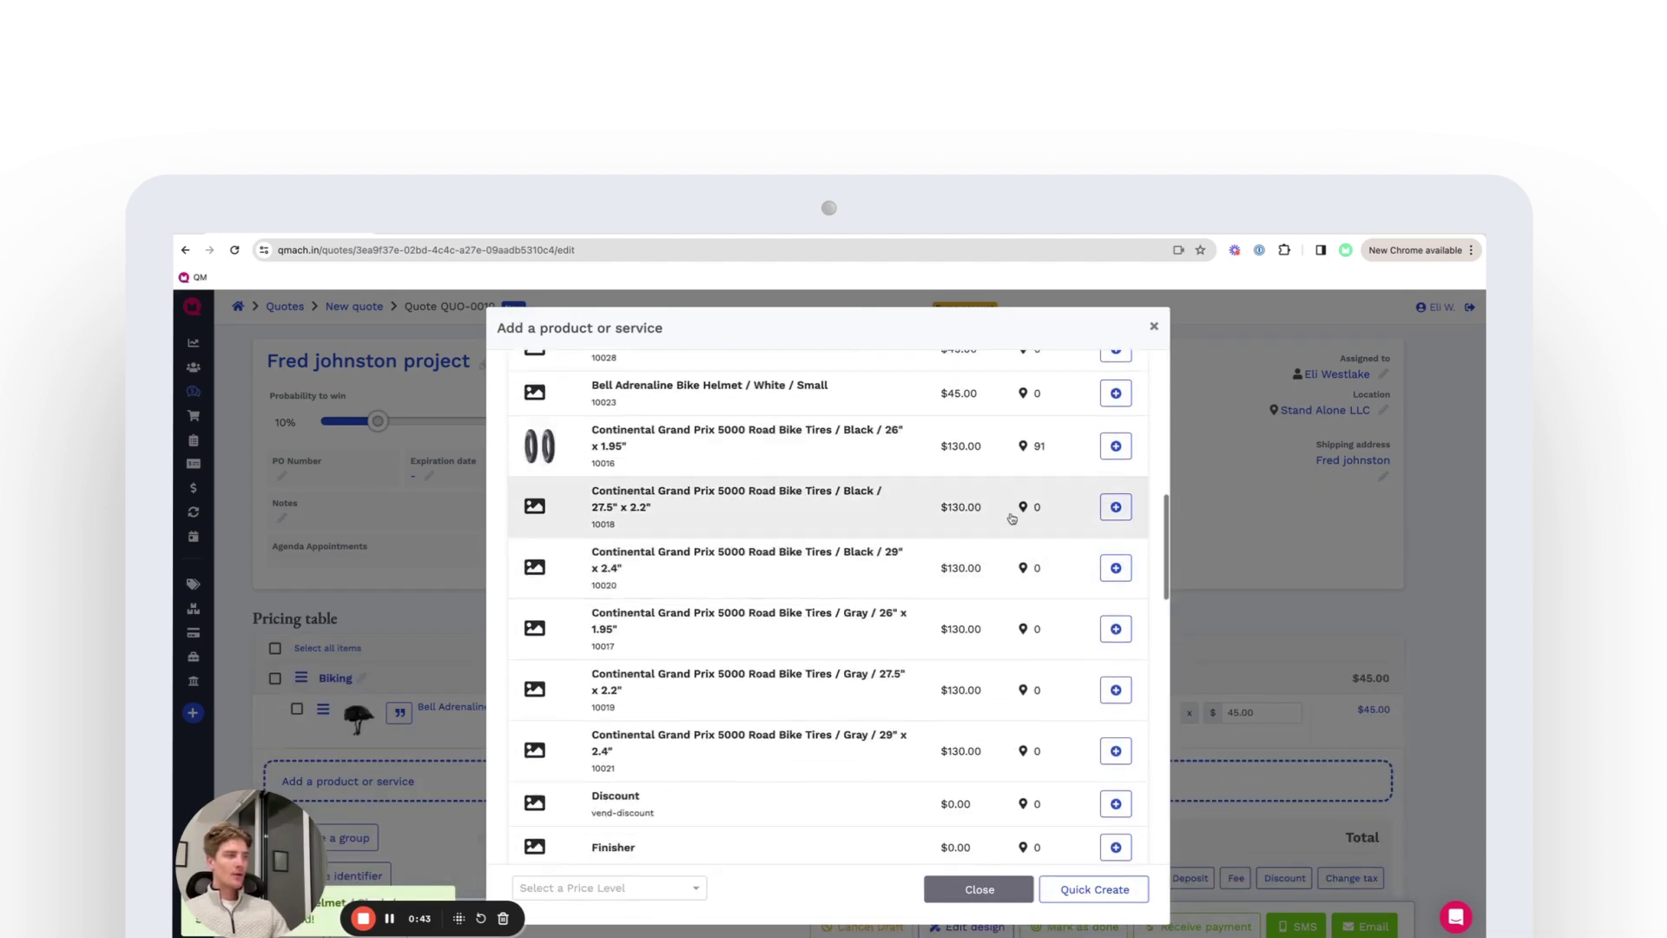
pyautogui.click(1116, 443)
pyautogui.click(1014, 608)
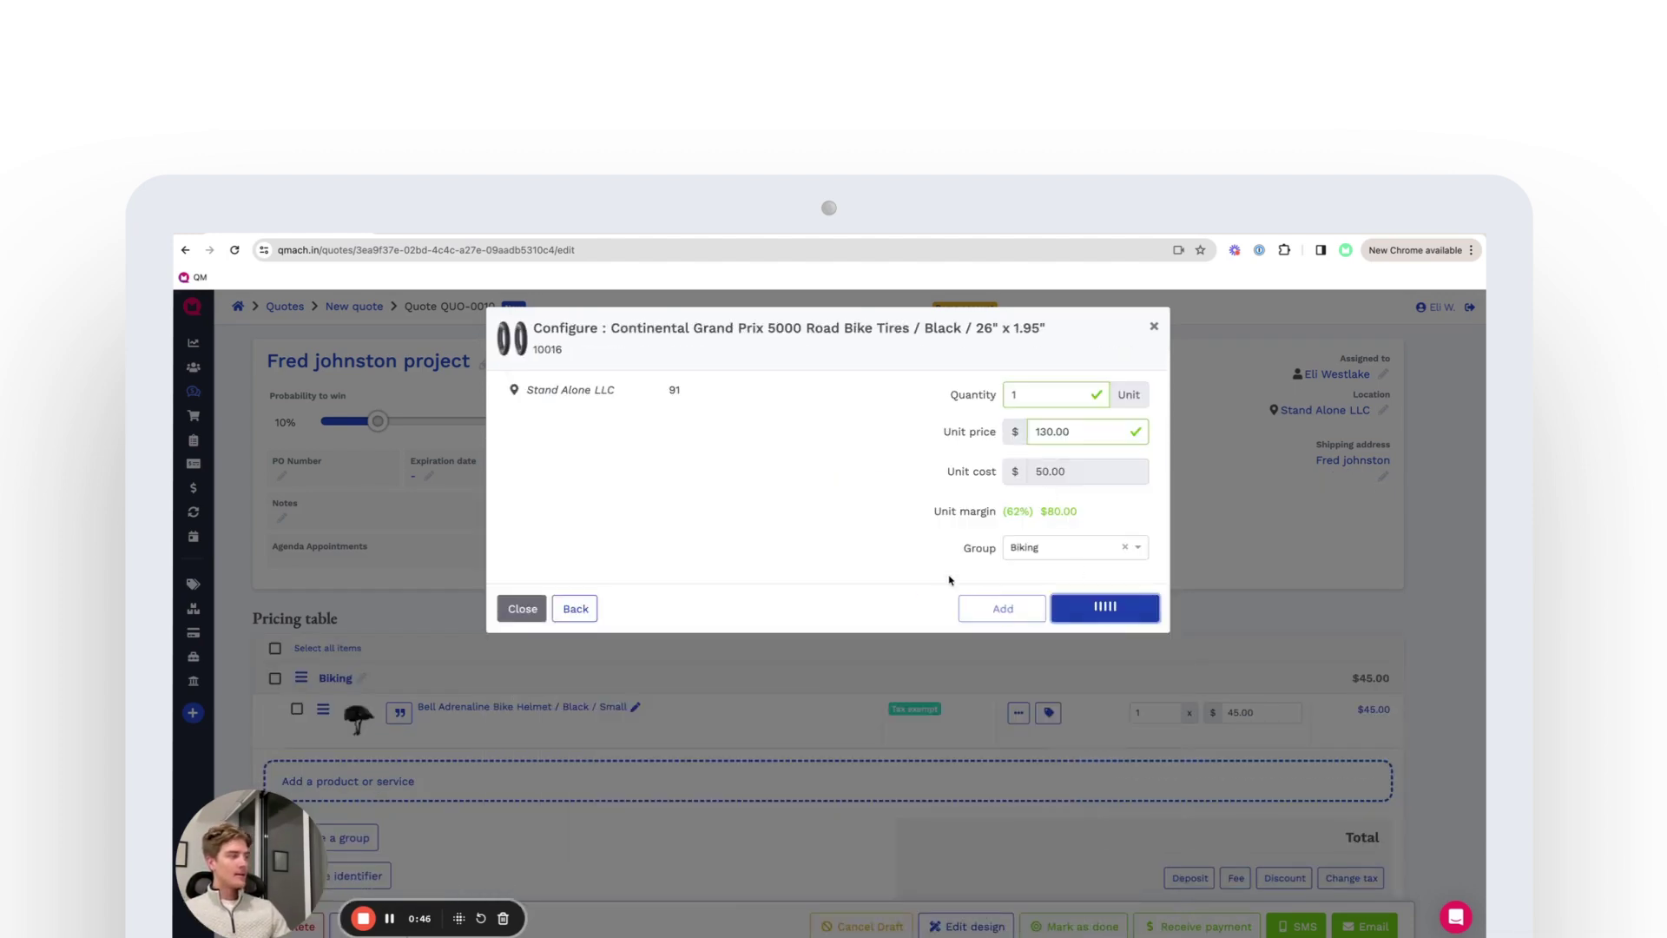
pyautogui.scroll(-15, 855, 613)
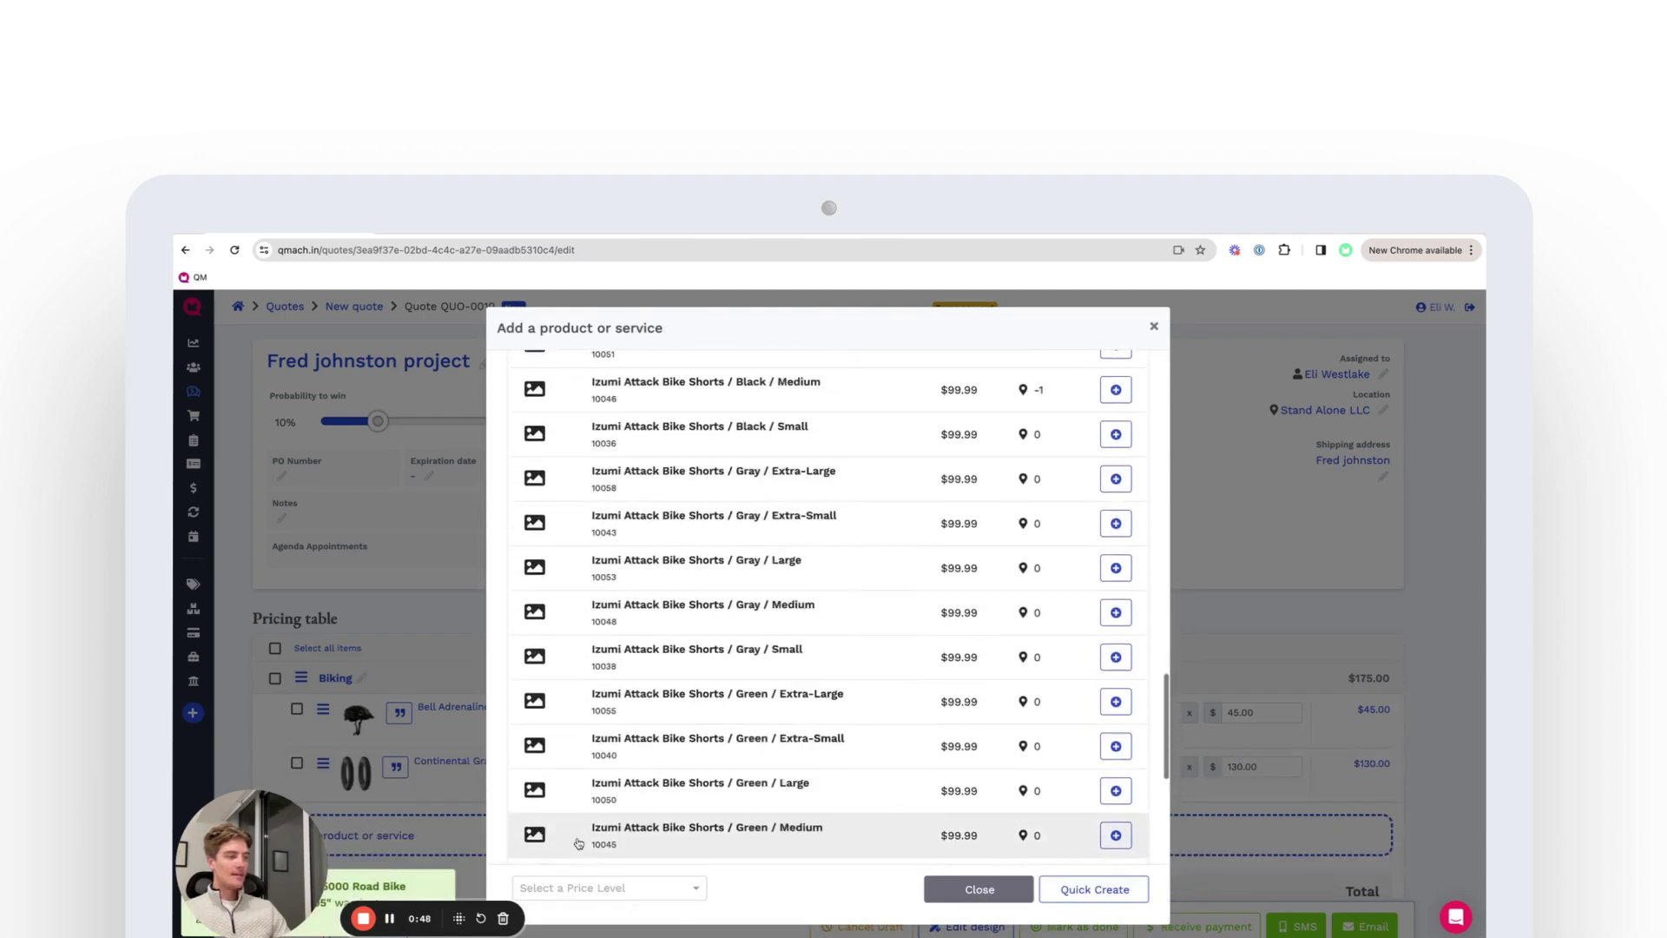
pyautogui.scroll(-3, 632, 866)
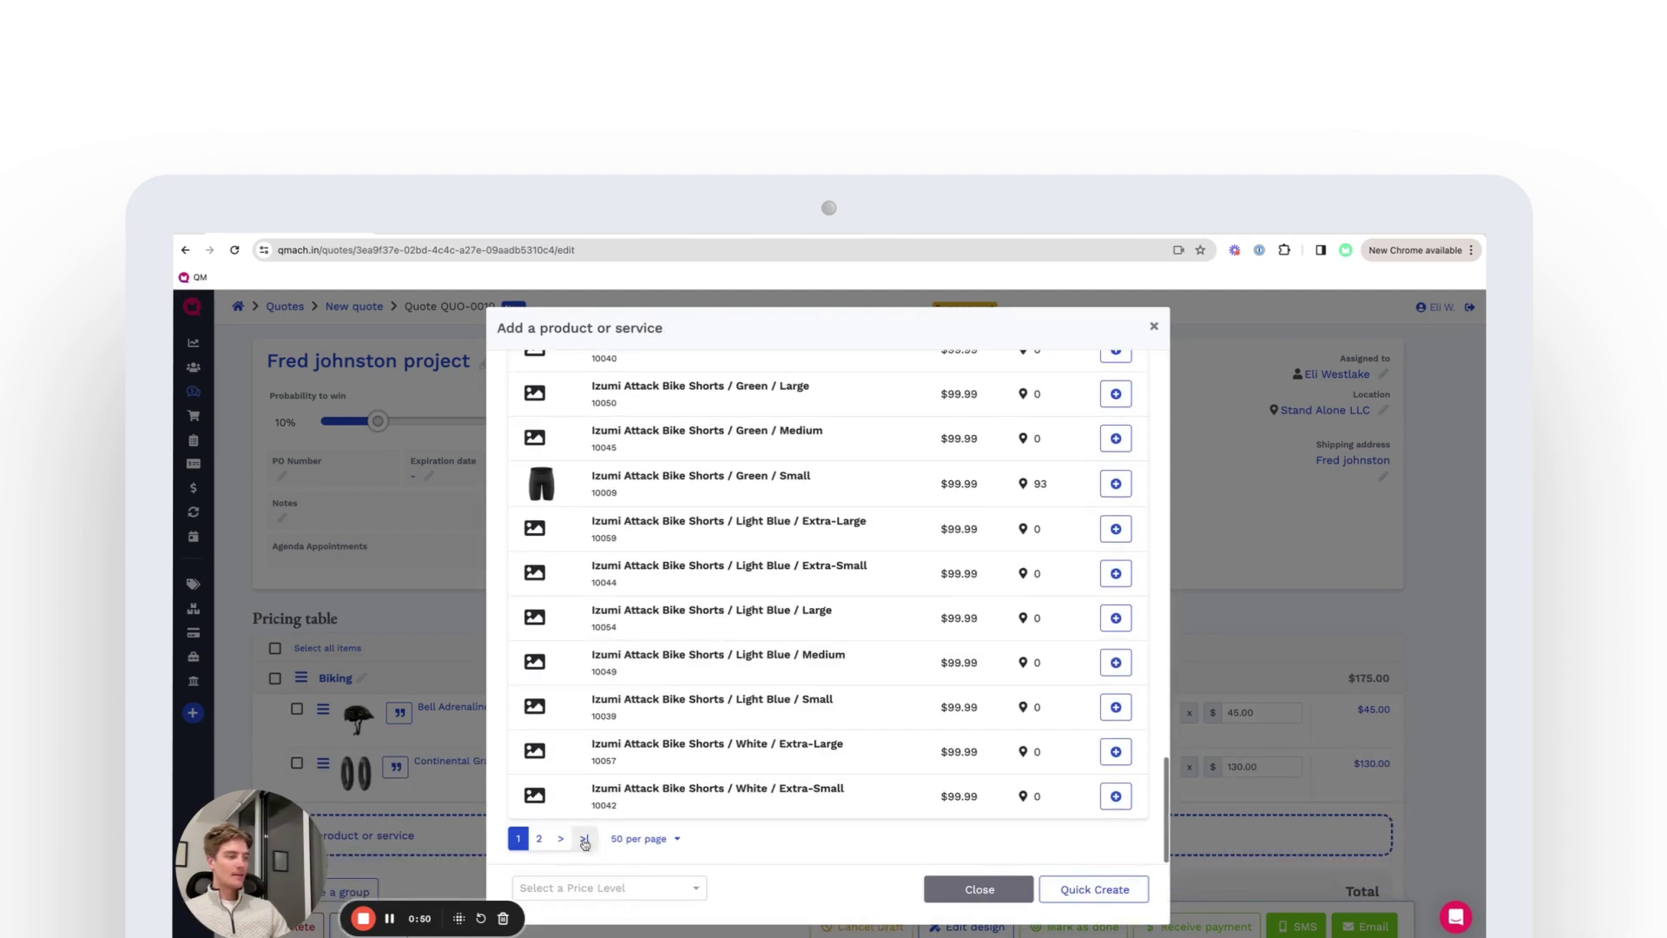
pyautogui.click(540, 837)
pyautogui.scroll(-12, 701, 700)
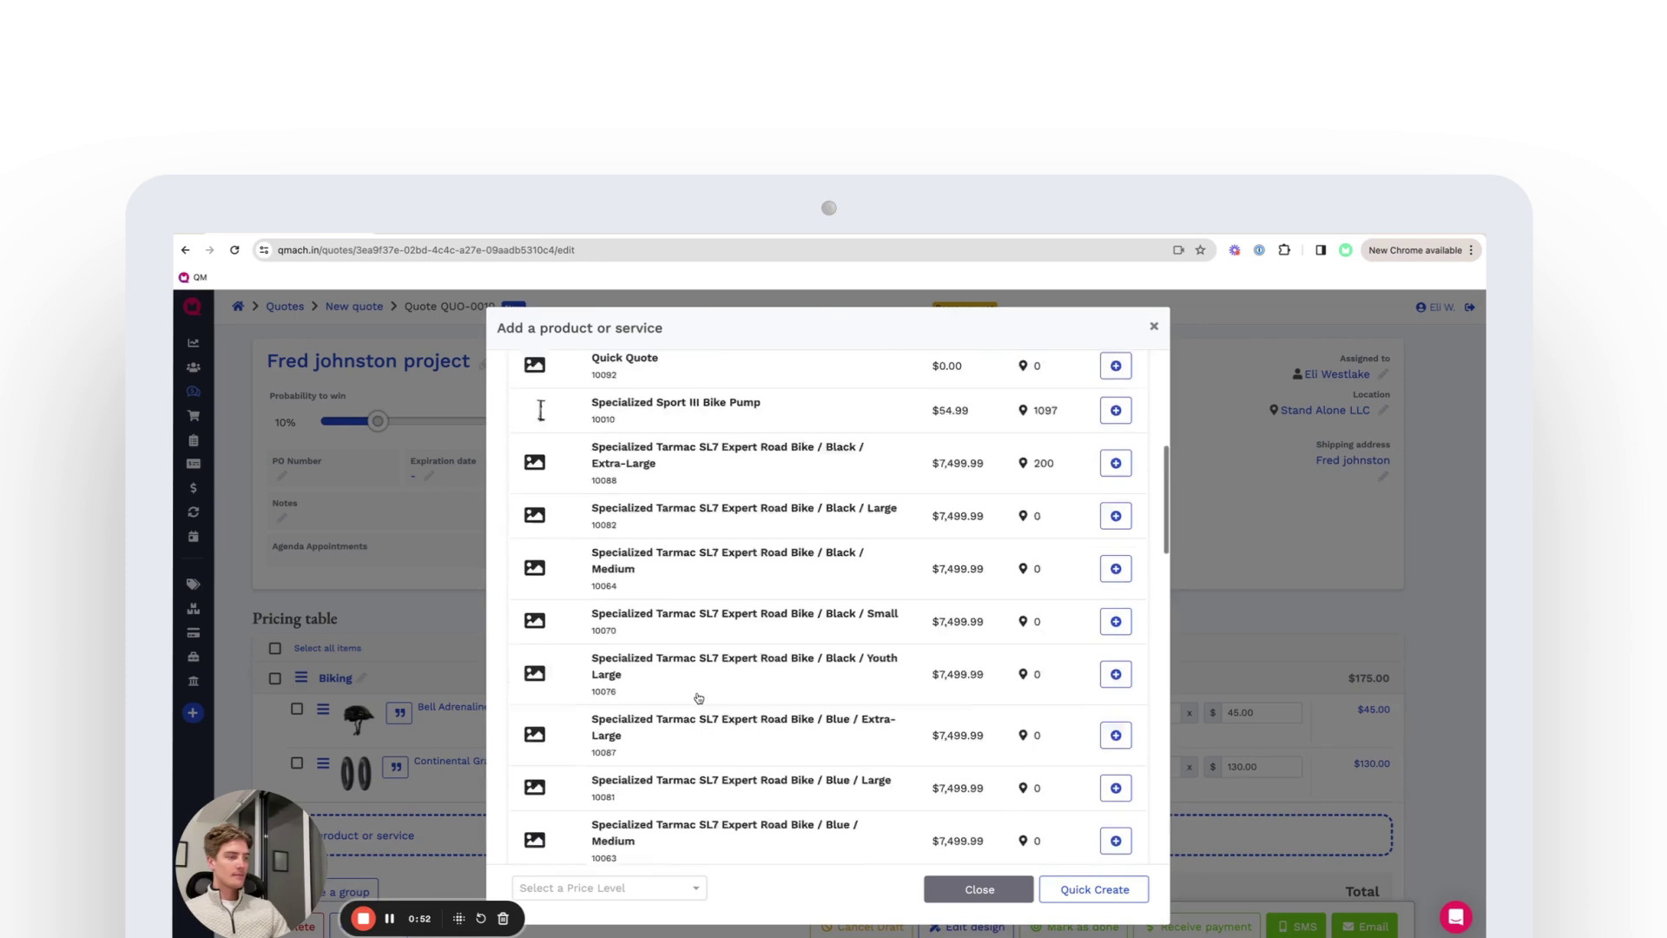
pyautogui.scroll(-5, 699, 698)
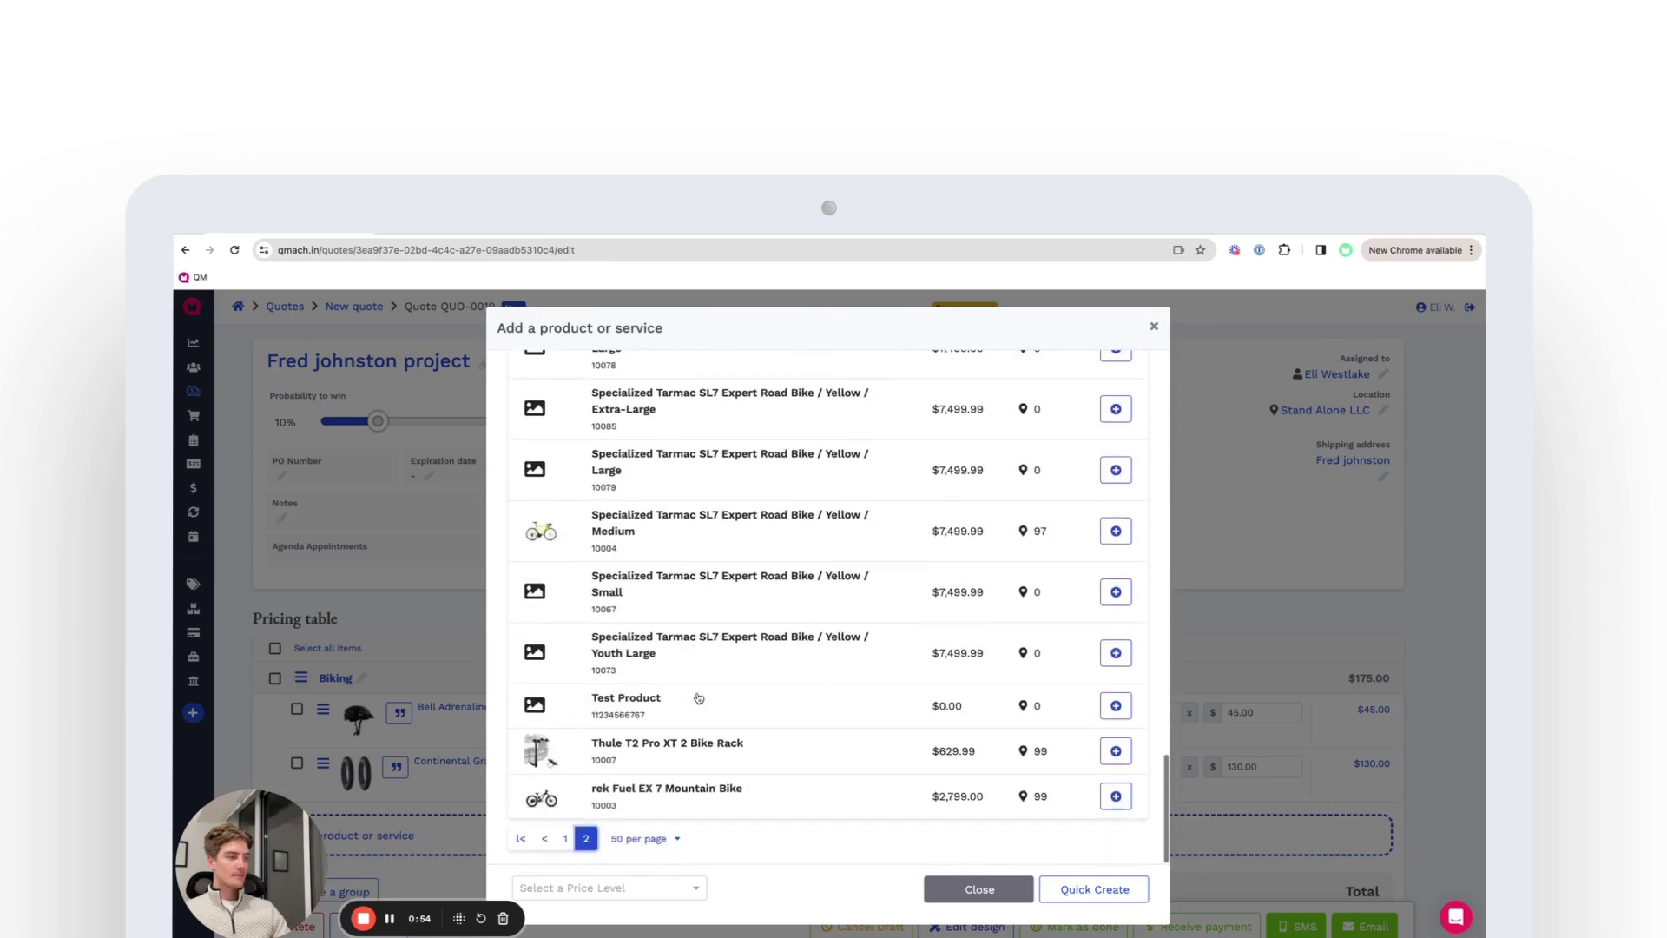
pyautogui.click(1119, 534)
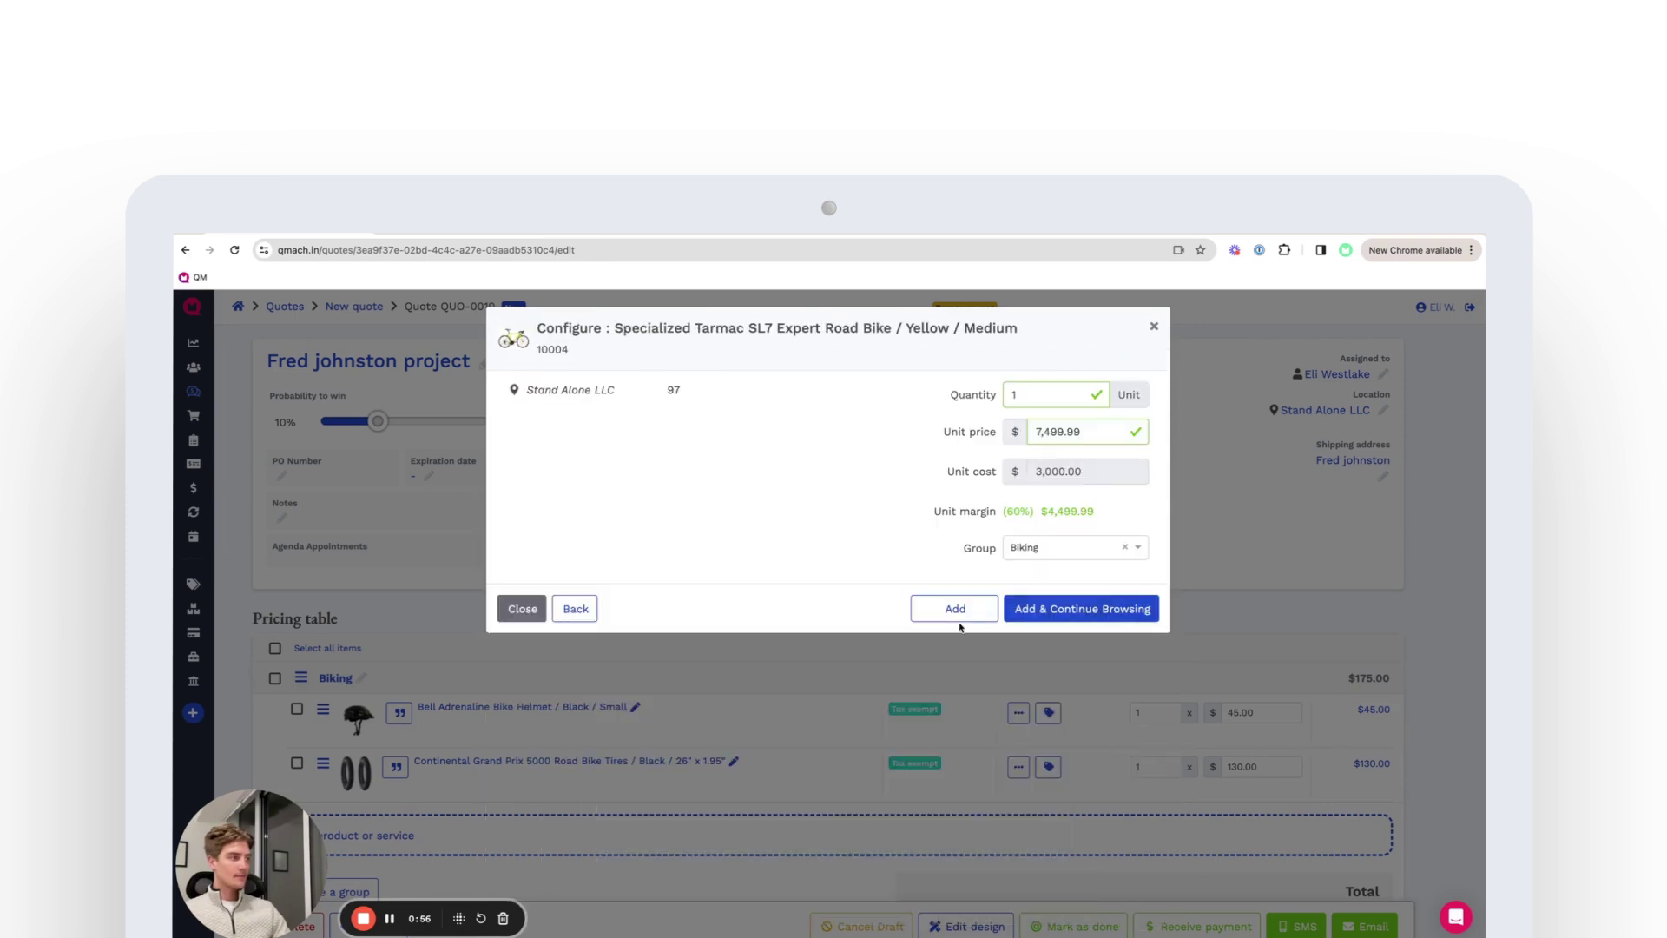
pyautogui.click(919, 618)
pyautogui.scroll(-2, 997, 637)
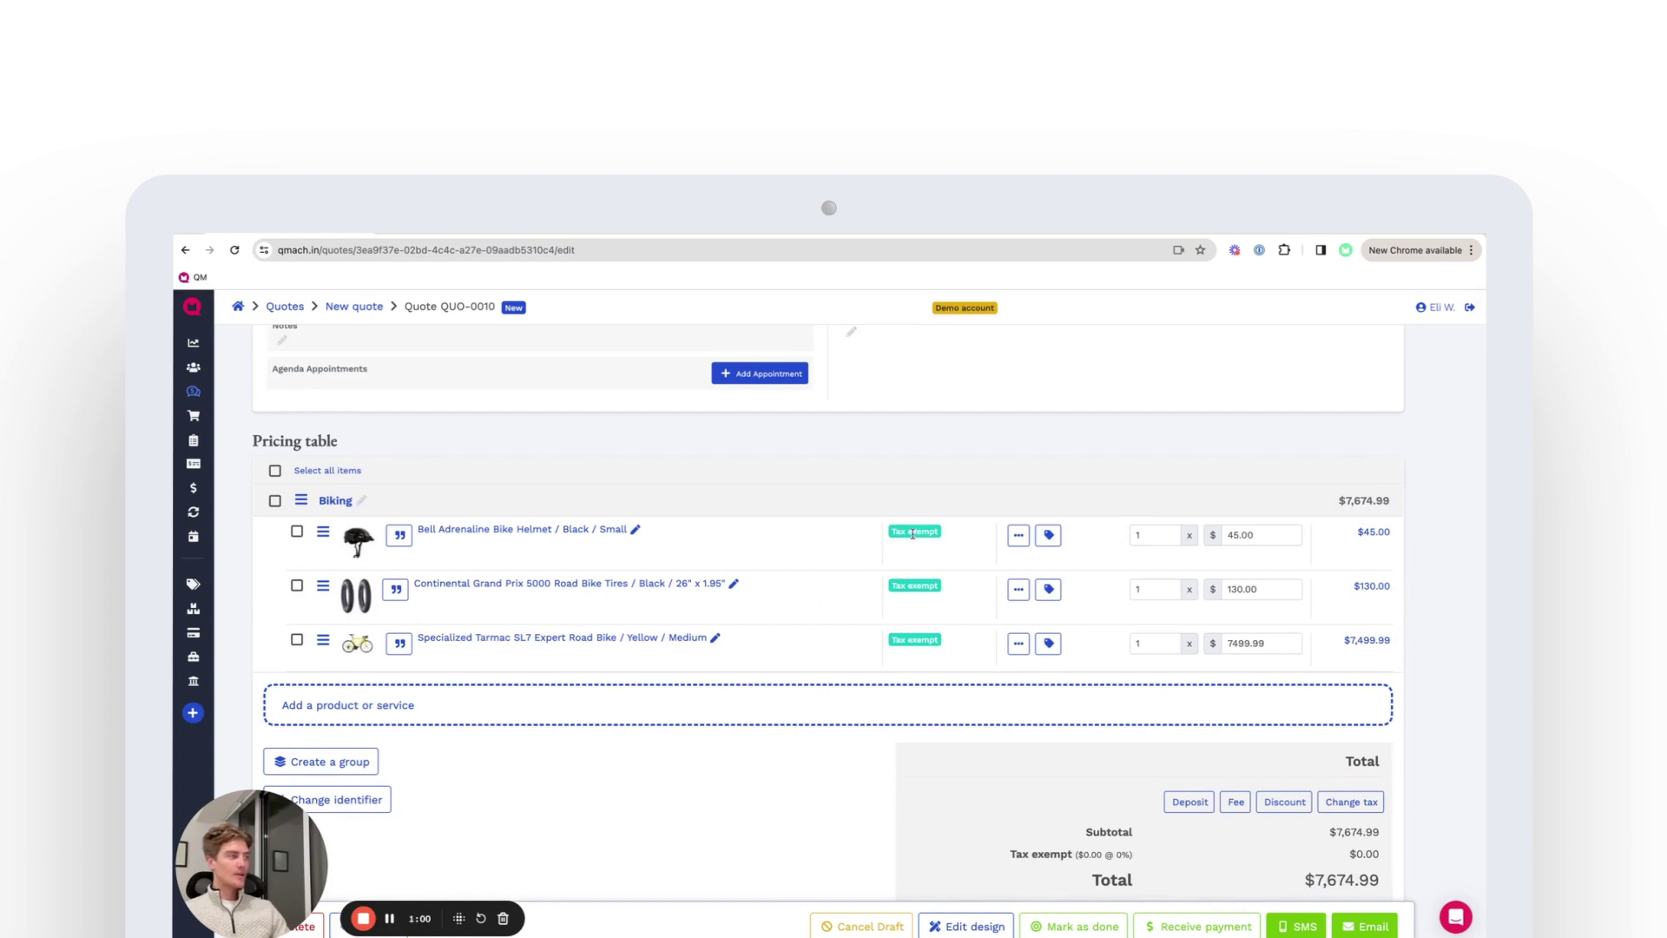
# Set the helmet, tires and Tarmac road bike in the Biking group to taxable
pyautogui.click(275, 501)
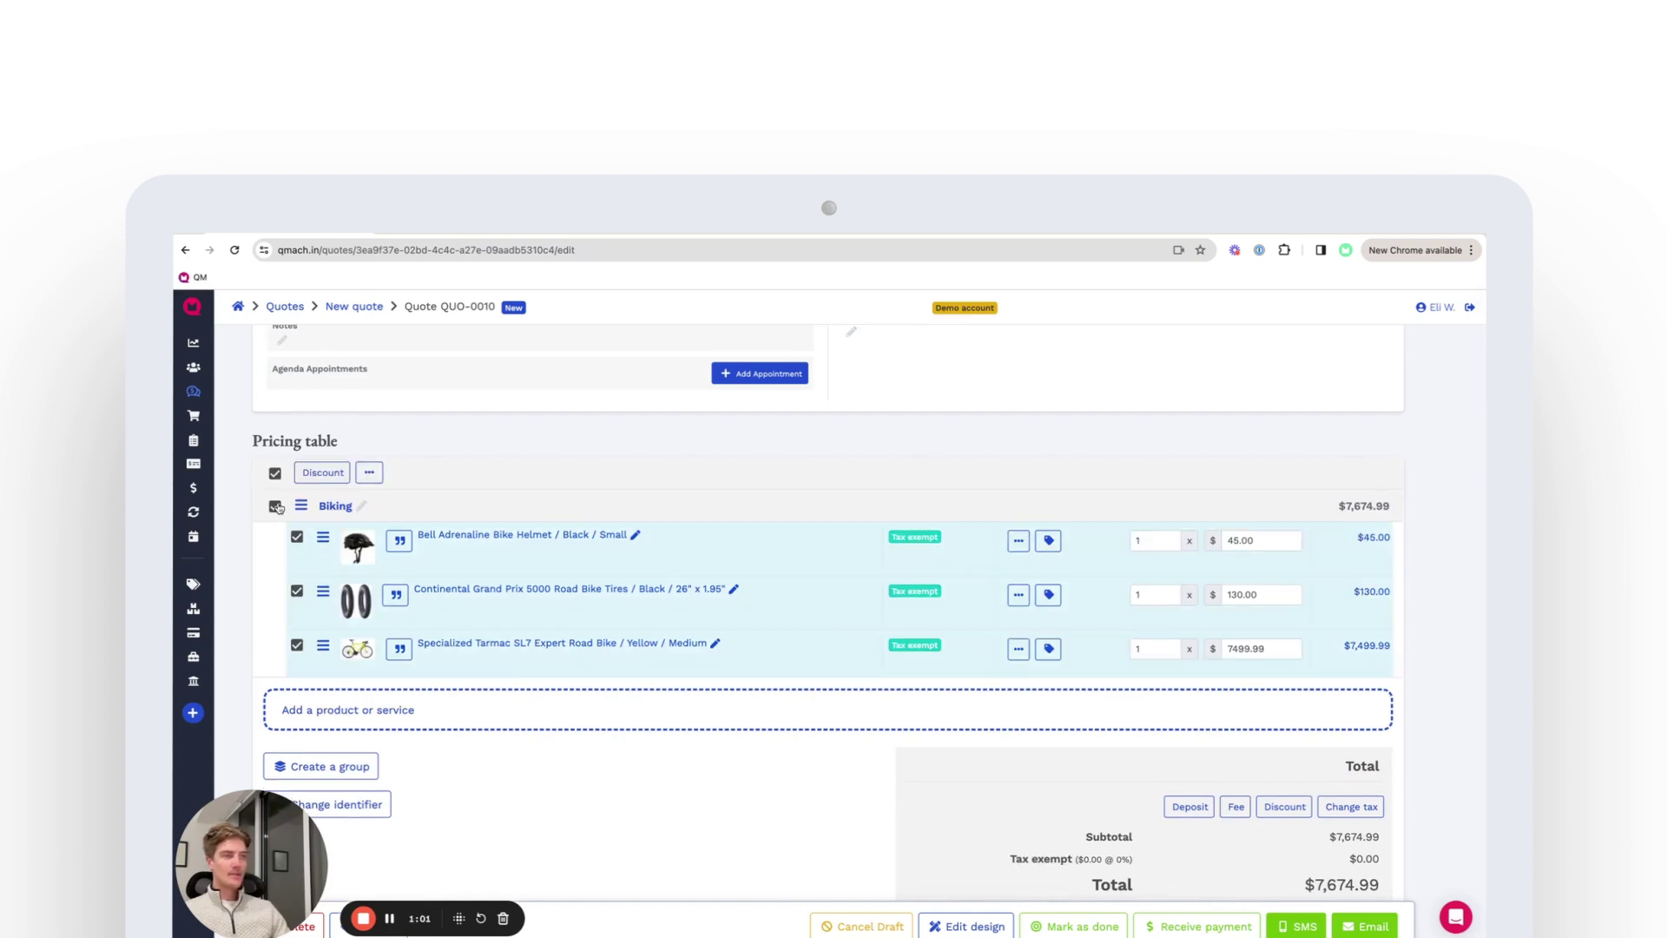
pyautogui.click(369, 472)
pyautogui.click(310, 619)
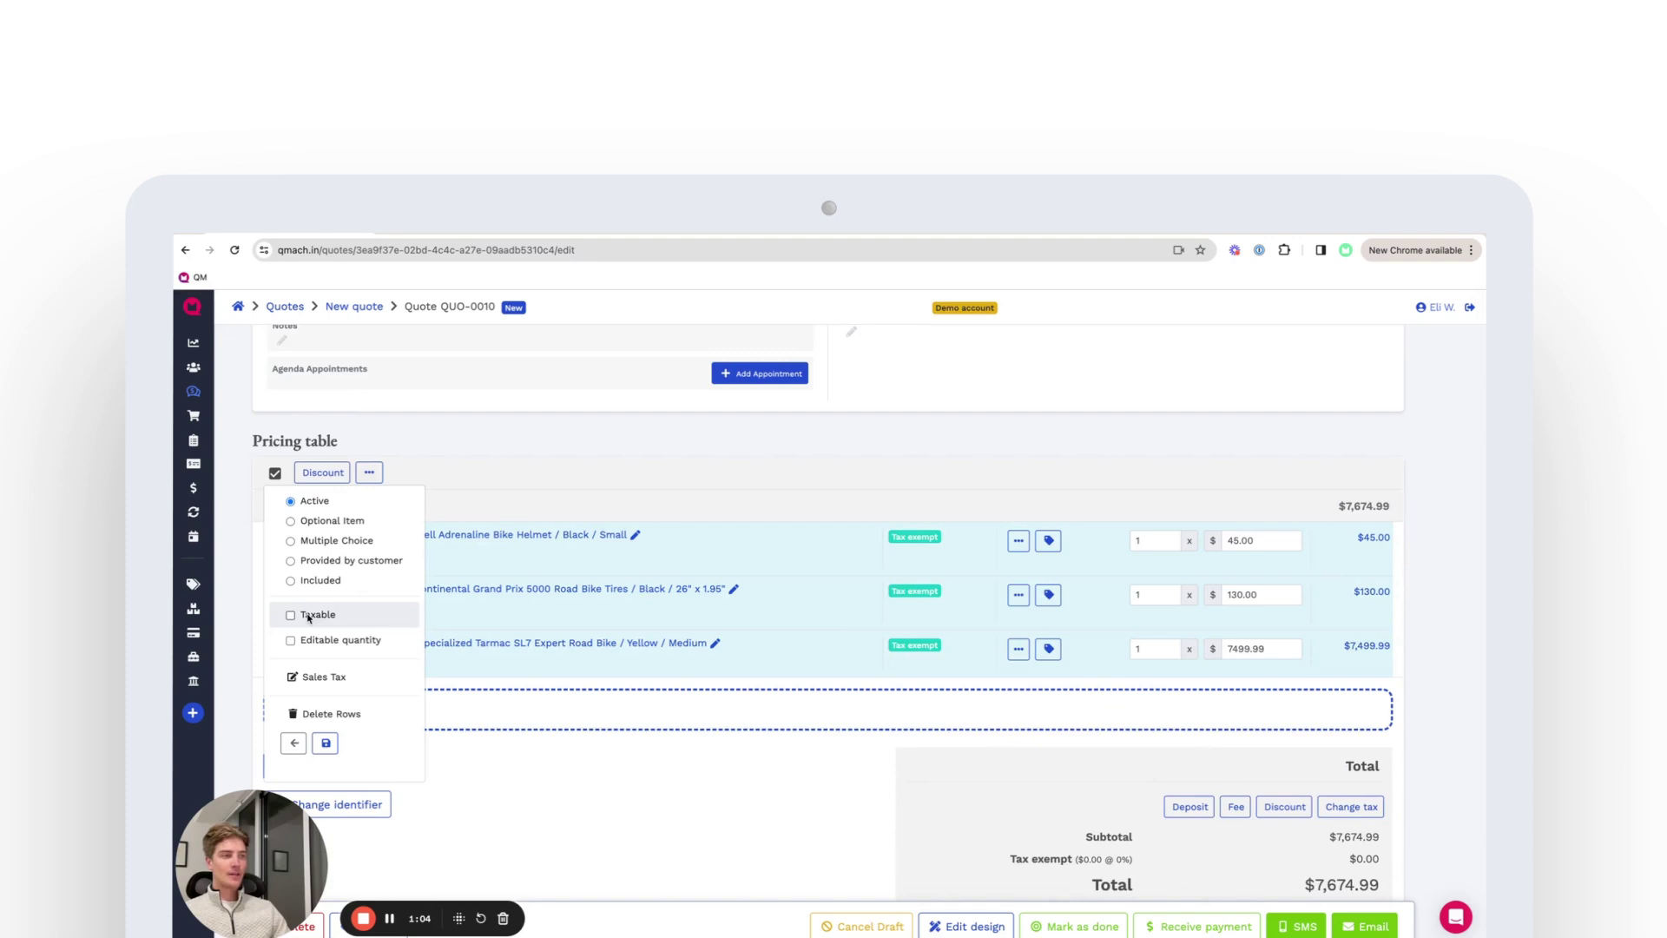
pyautogui.click(326, 745)
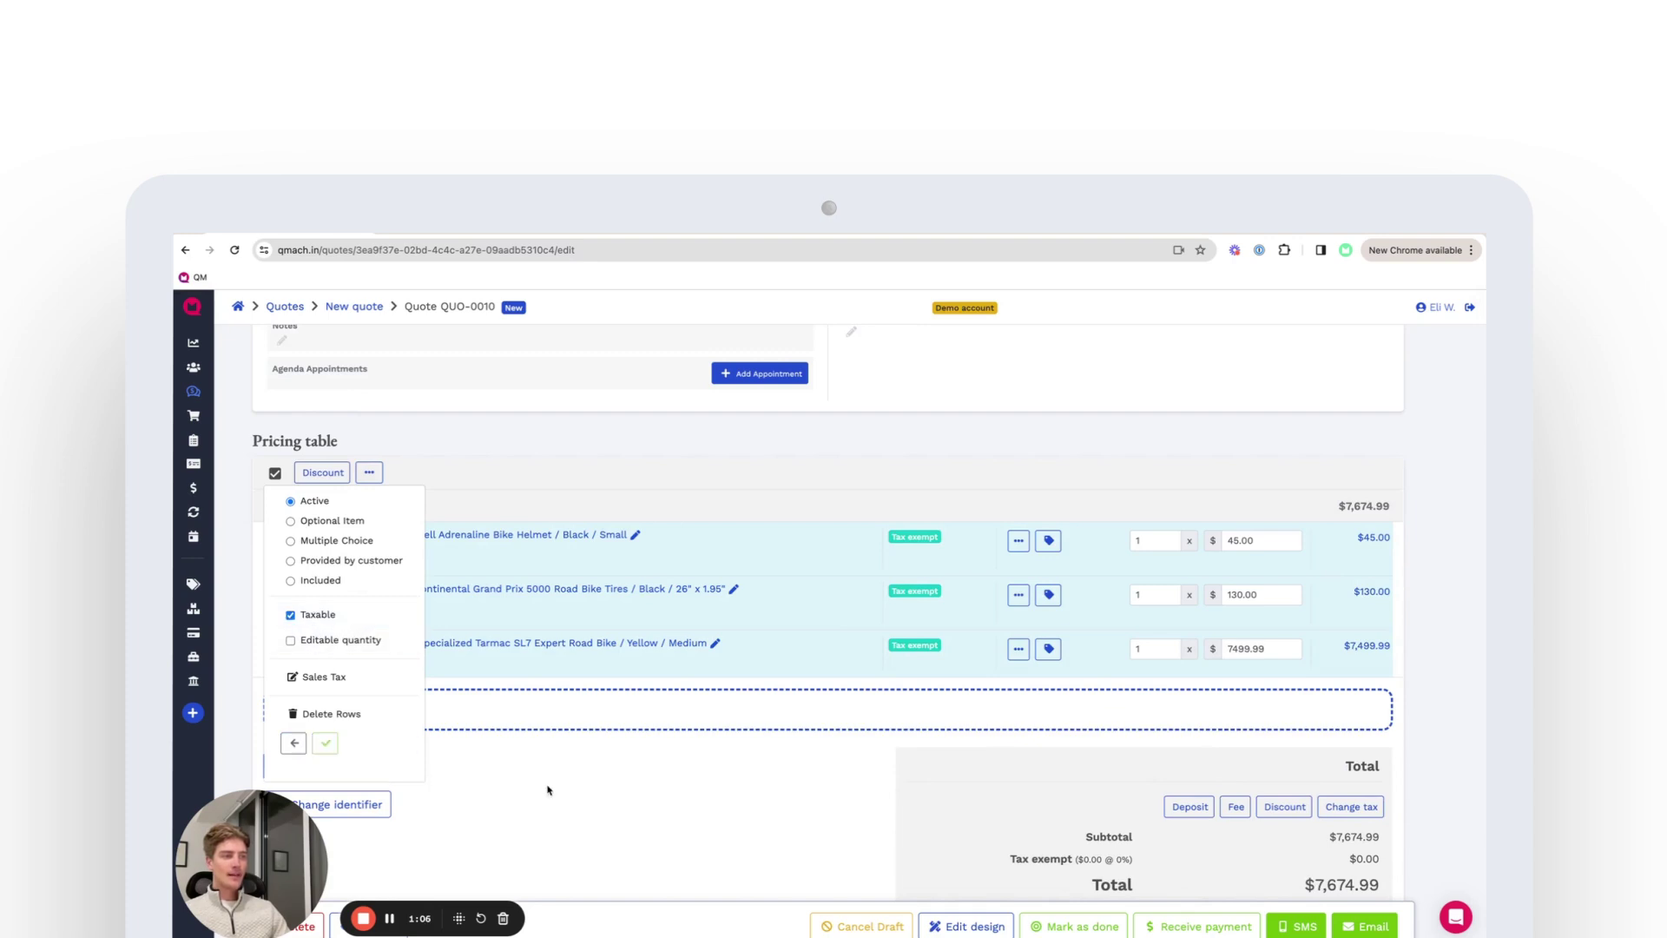
pyautogui.scroll(-1, 614, 685)
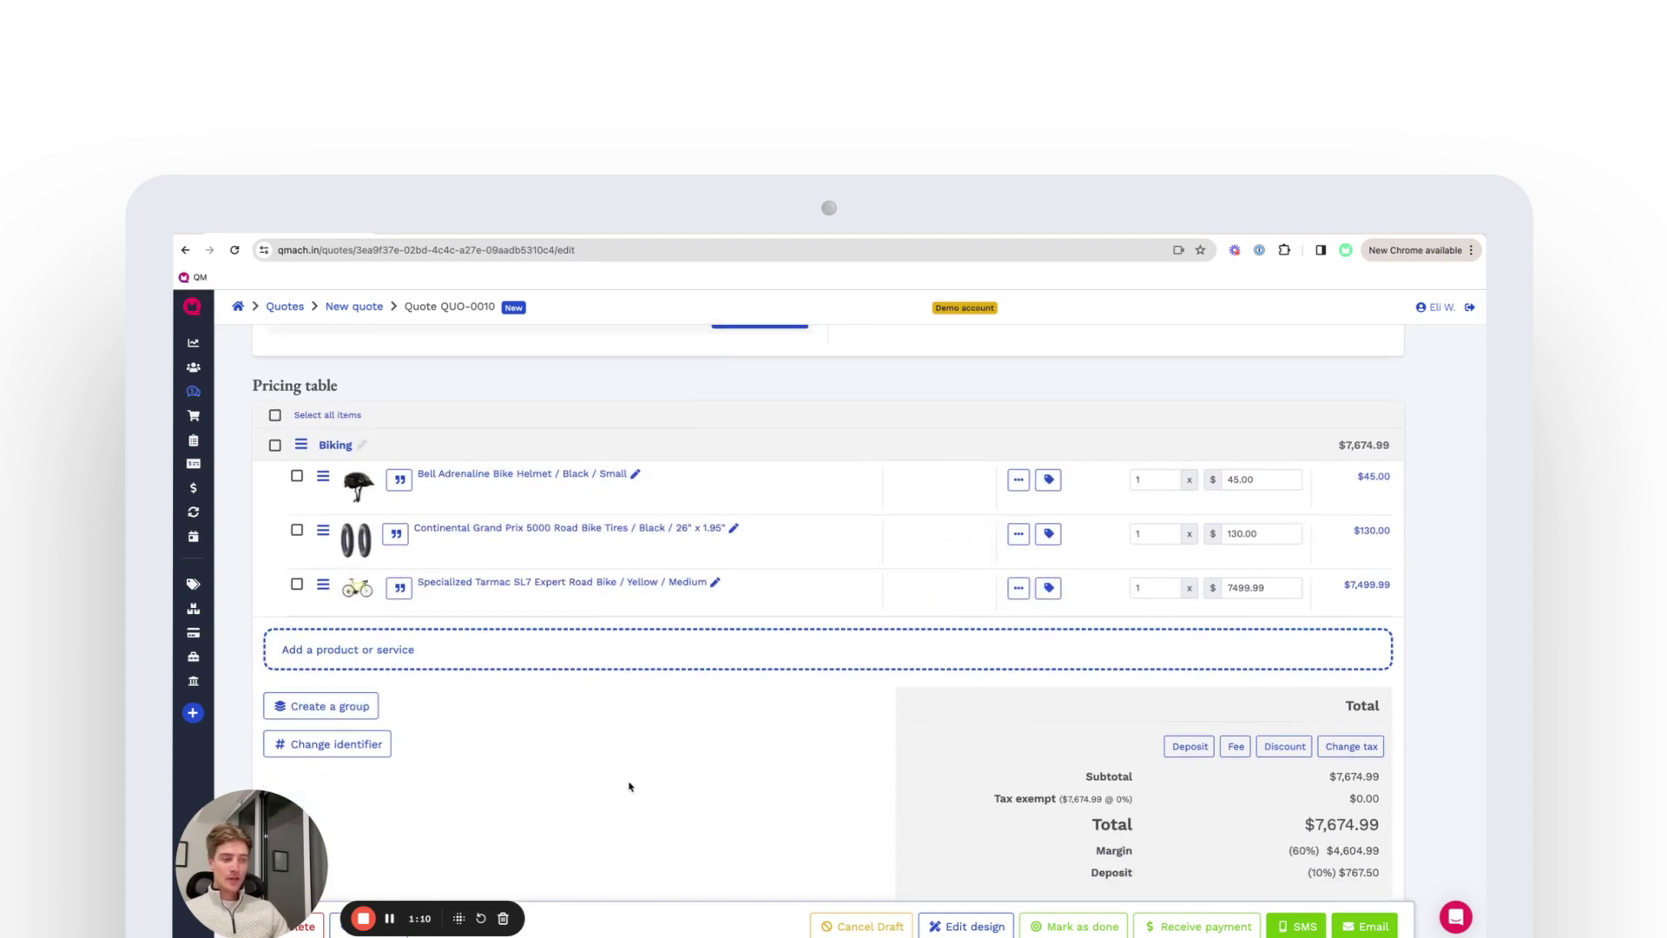
# Create a new empty group and rename it from Unnamed to 'Clothing + Extras'
pyautogui.click(358, 708)
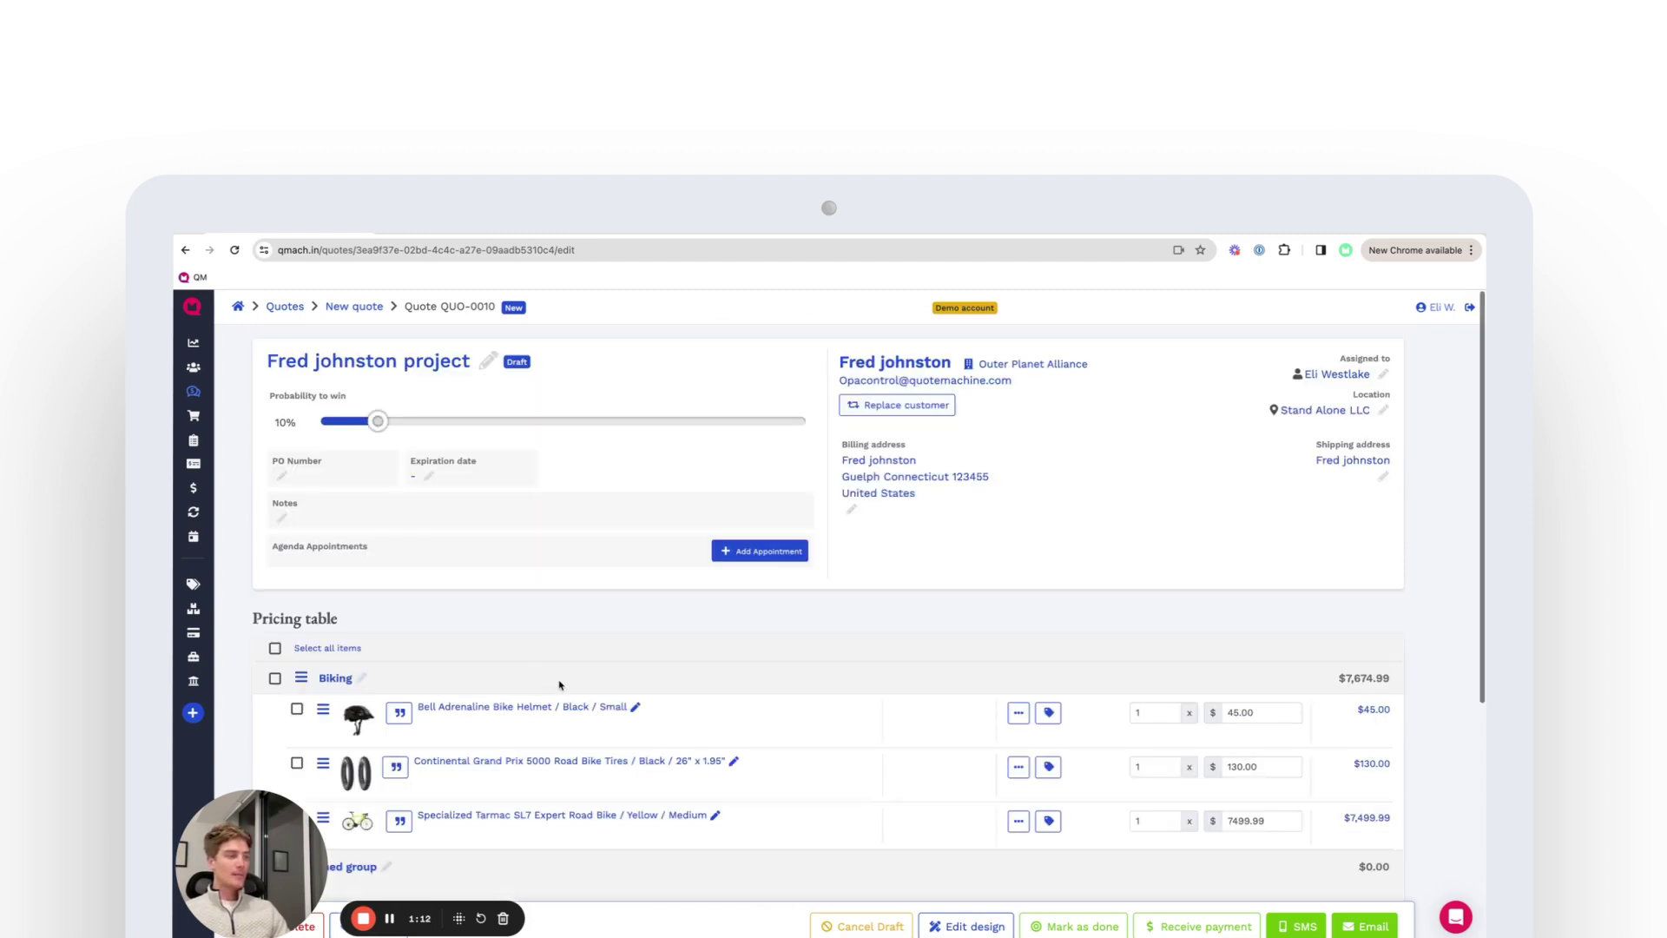
pyautogui.scroll(-3, 560, 685)
pyautogui.click(547, 599)
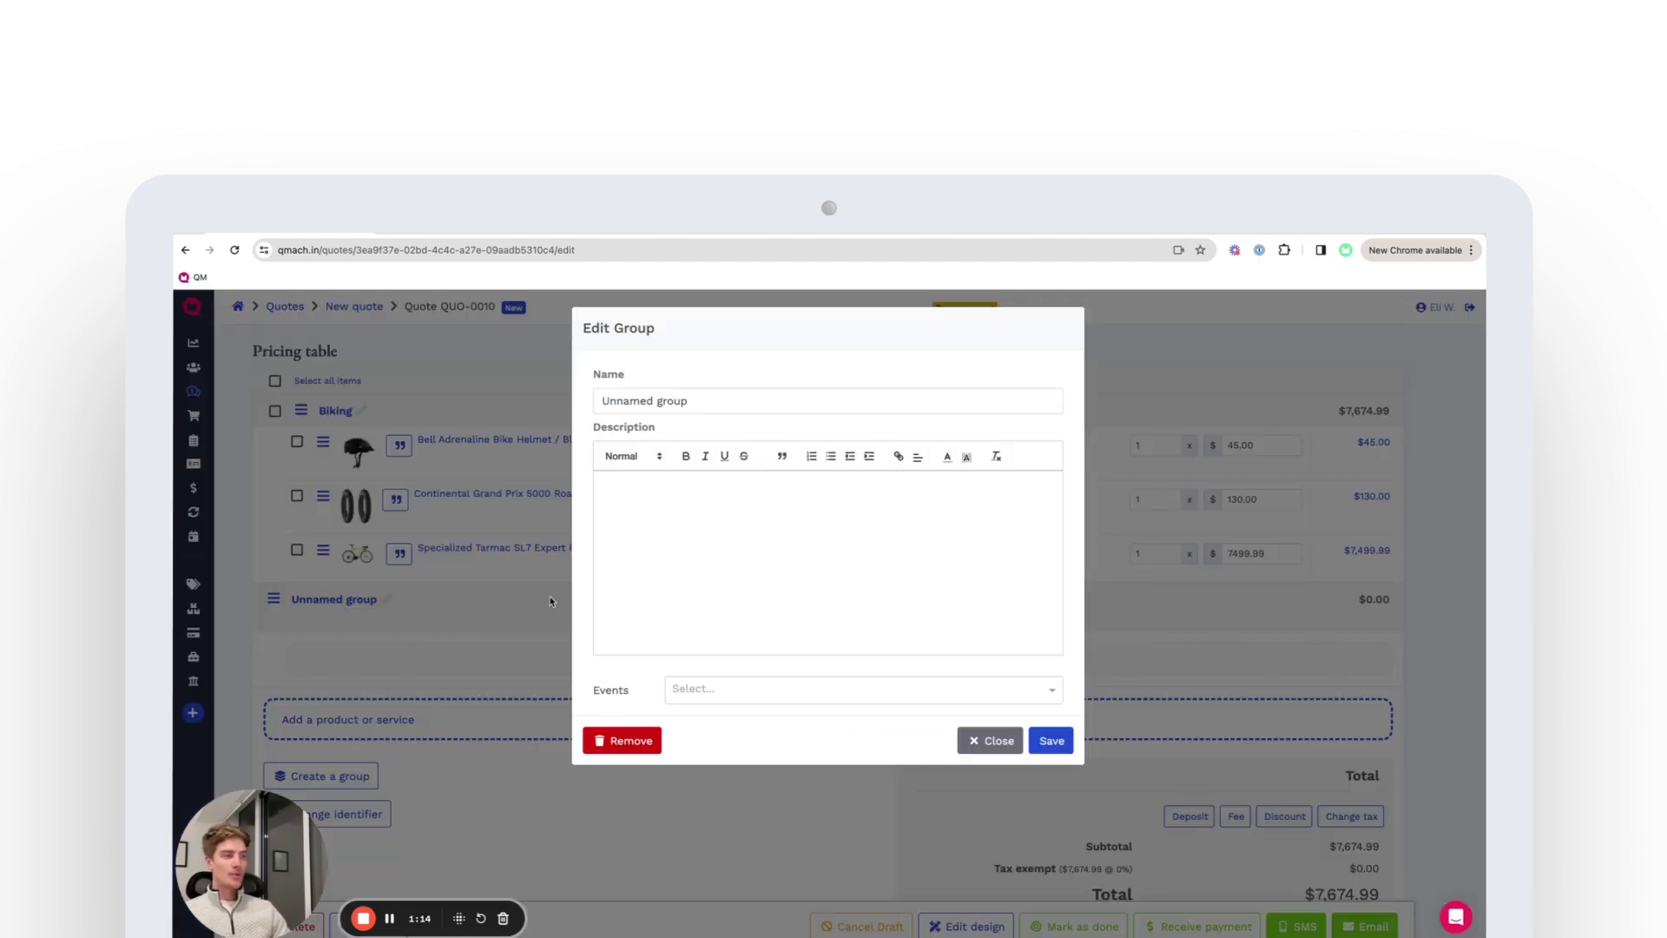
pyautogui.moveTo(699, 402); pyautogui.dragTo(599, 402)
pyautogui.write('Clothing + Ext')
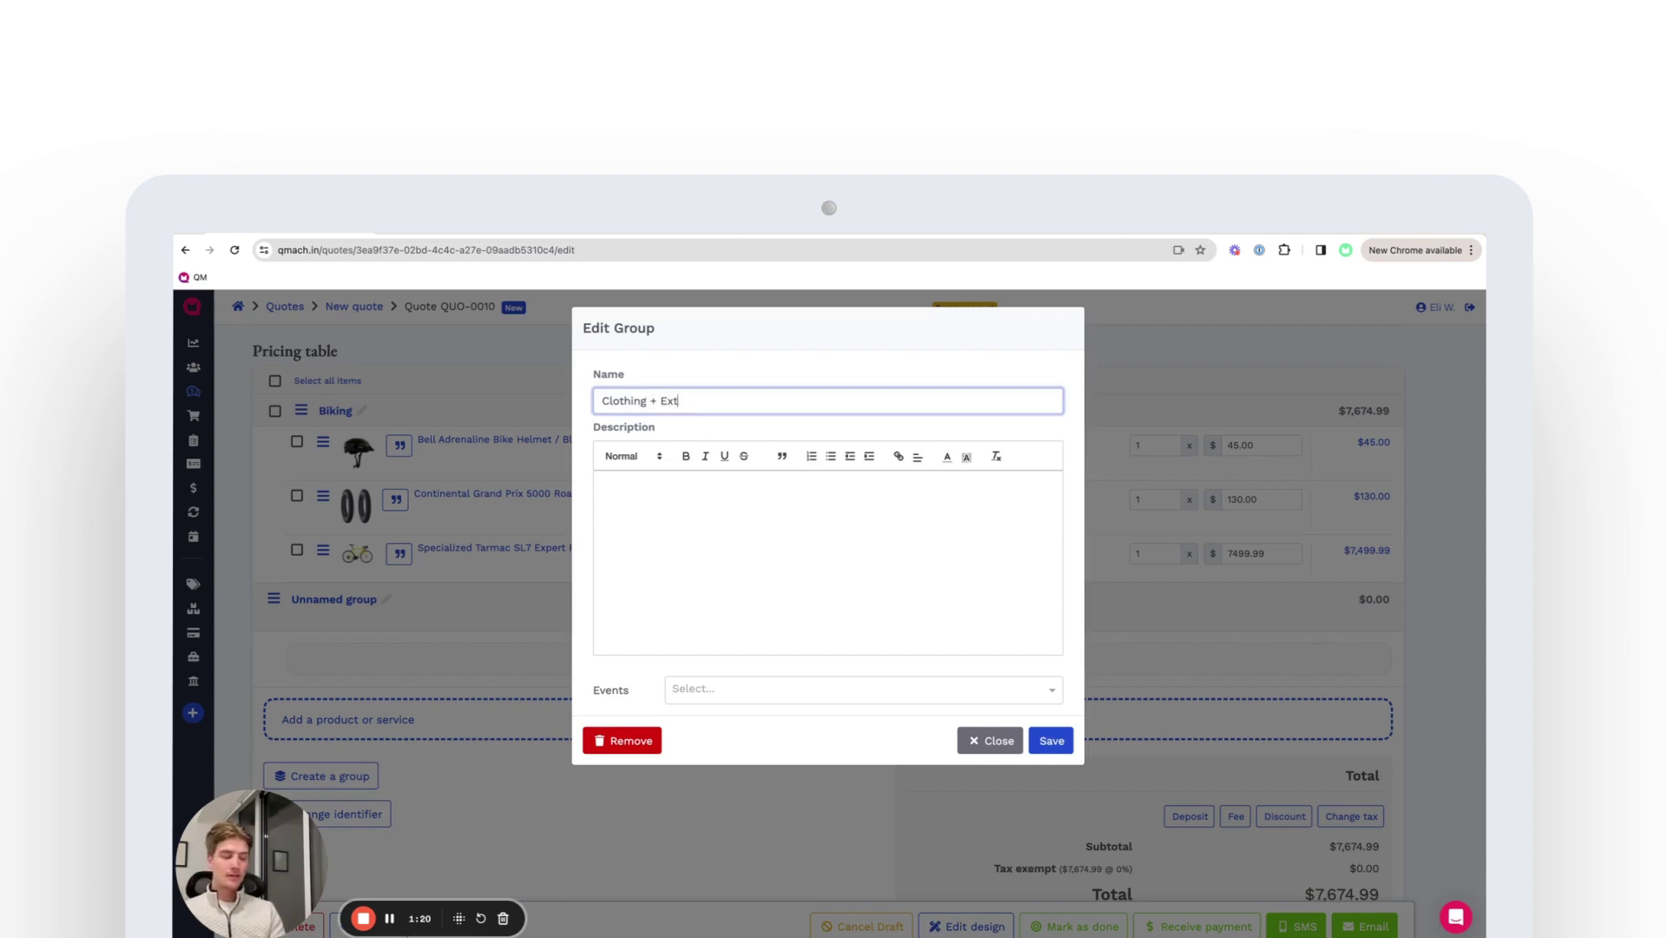
pyautogui.write('ras')
pyautogui.click(1052, 741)
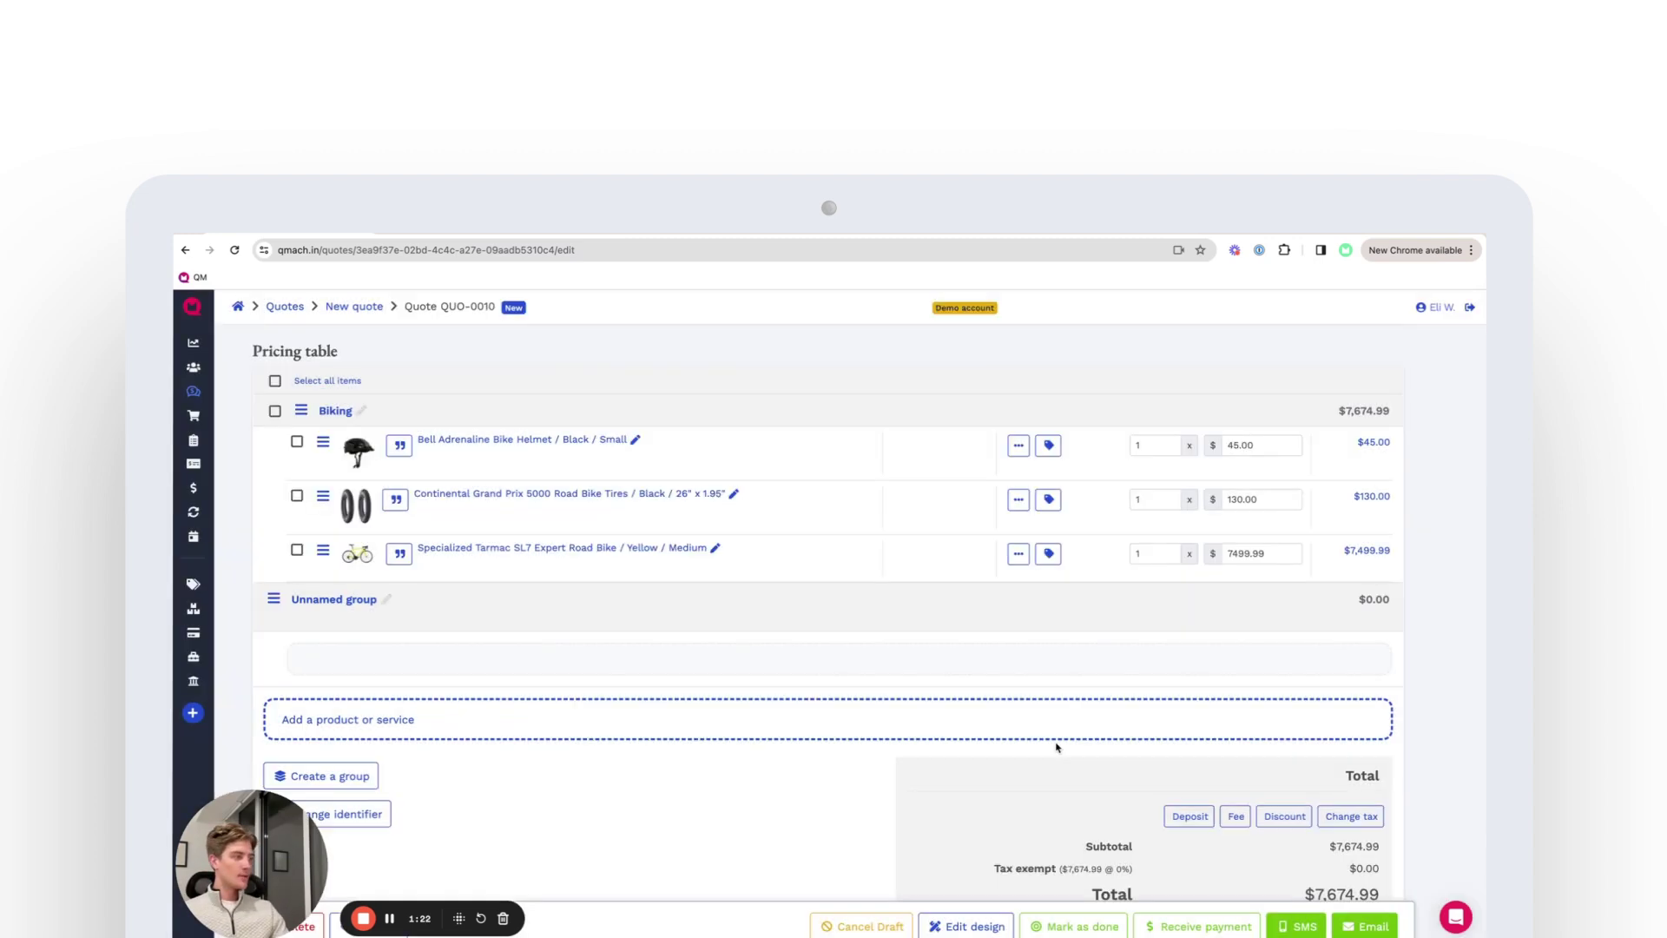
# Add the Kryptonite Evolution Mini-7 Bike Lock to the Clothing + Extras group
pyautogui.scroll(-1, 732, 677)
pyautogui.click(458, 653)
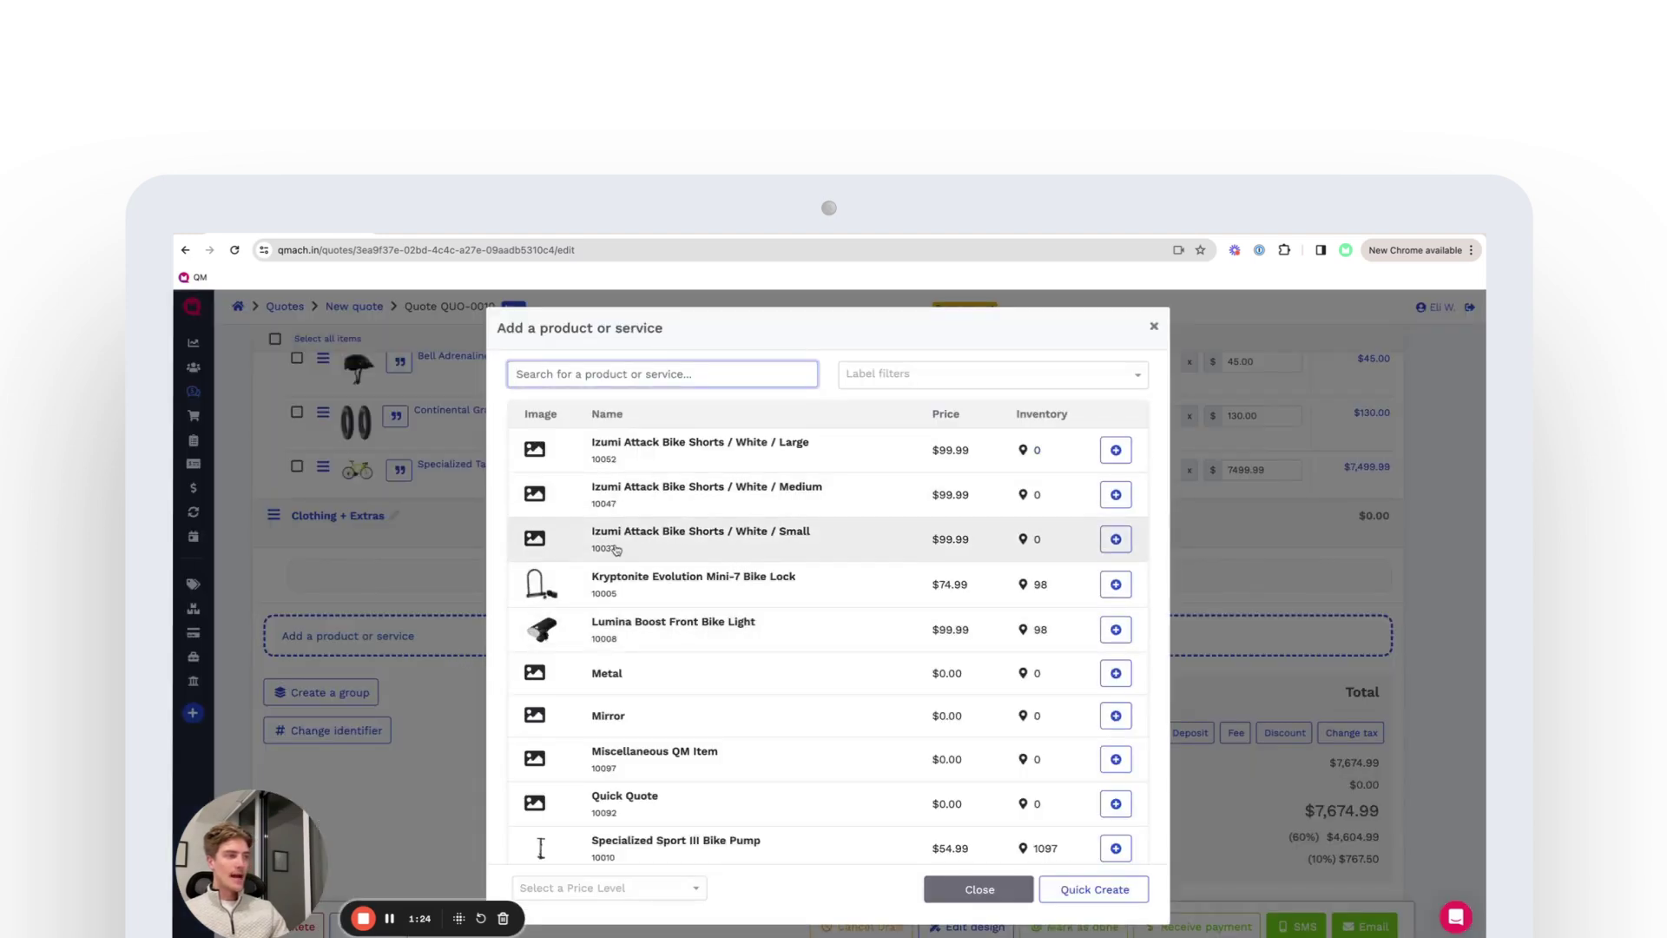
pyautogui.scroll(-1, 635, 579)
pyautogui.scroll(-1, 634, 578)
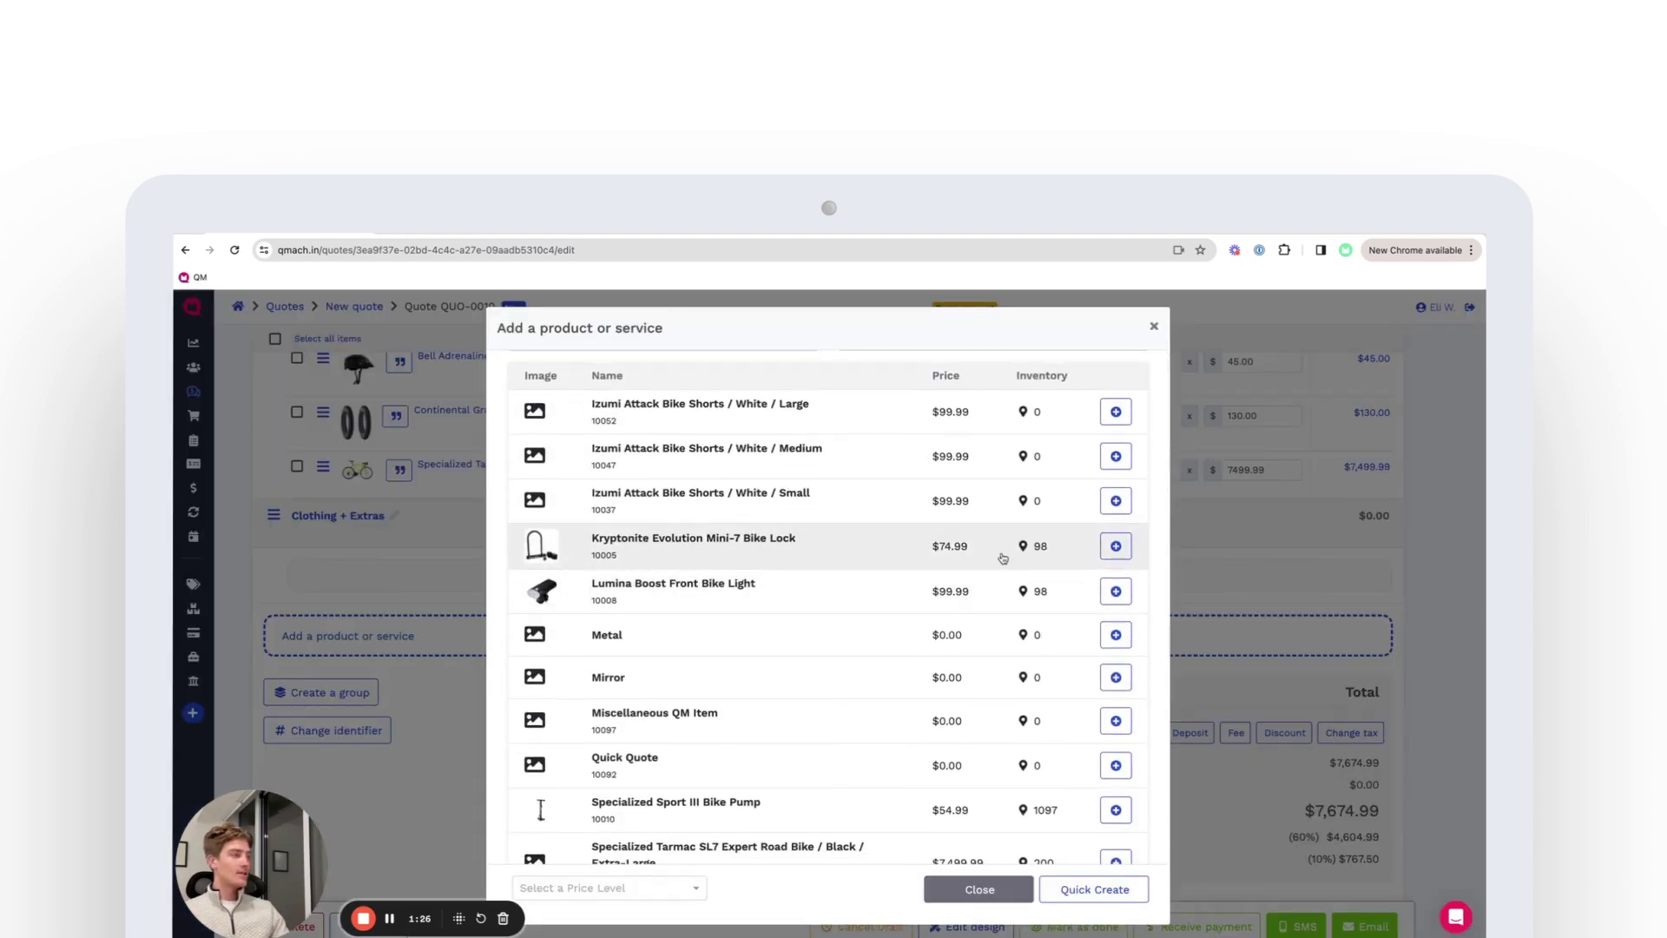
pyautogui.click(1118, 547)
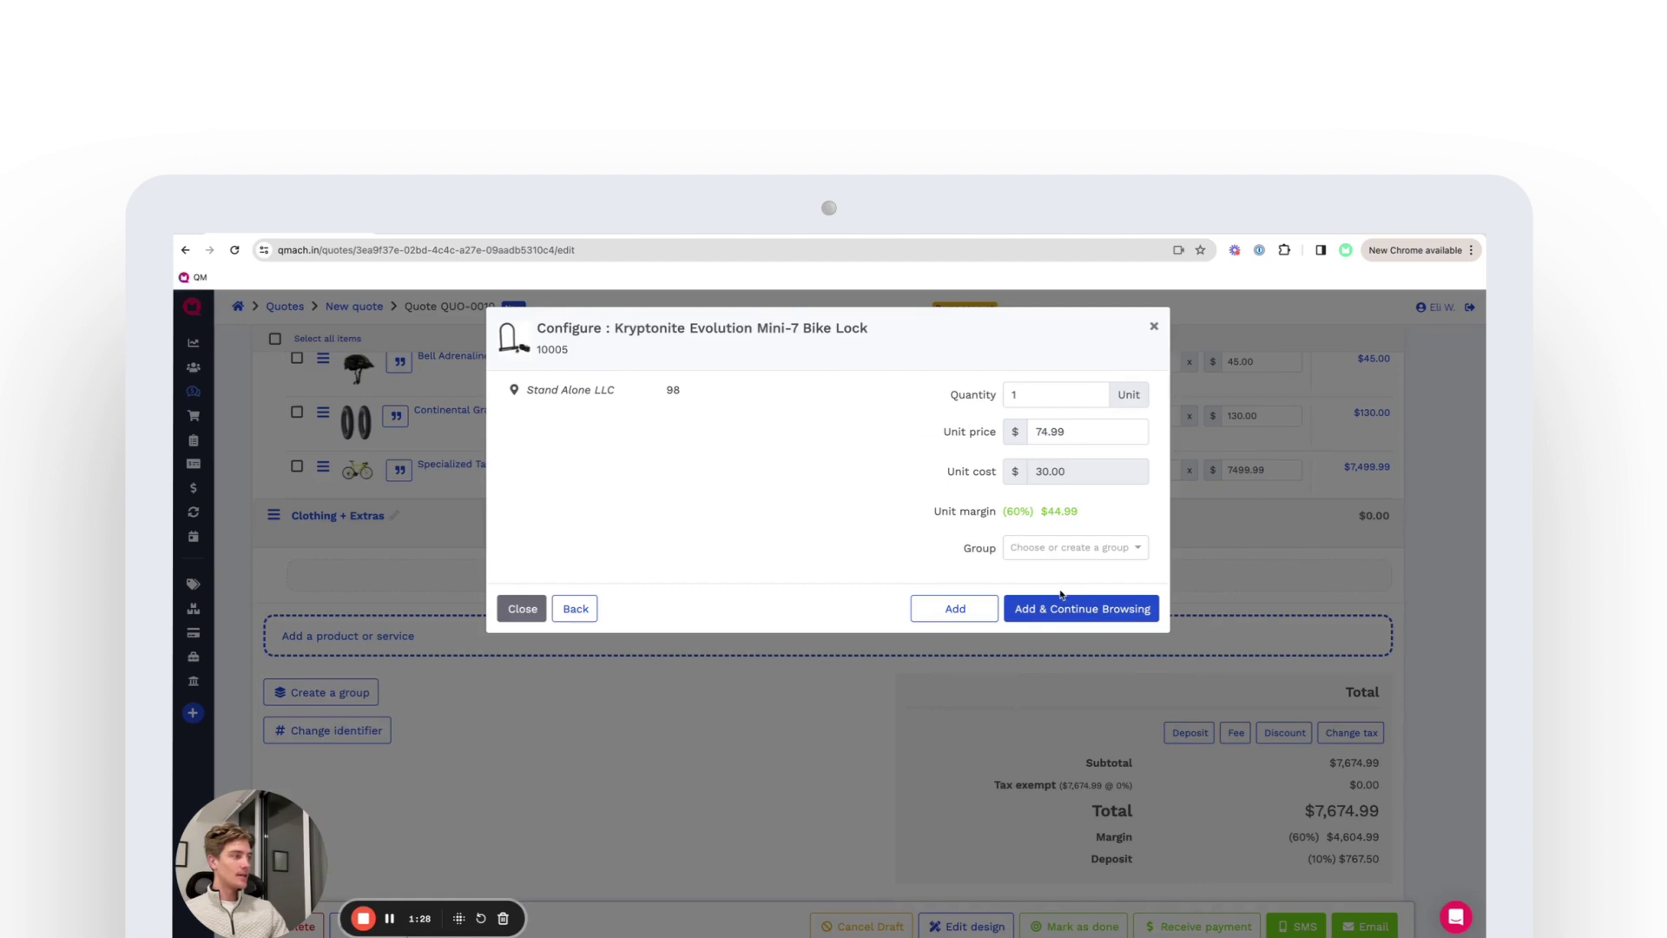
pyautogui.click(1070, 547)
pyautogui.click(1042, 597)
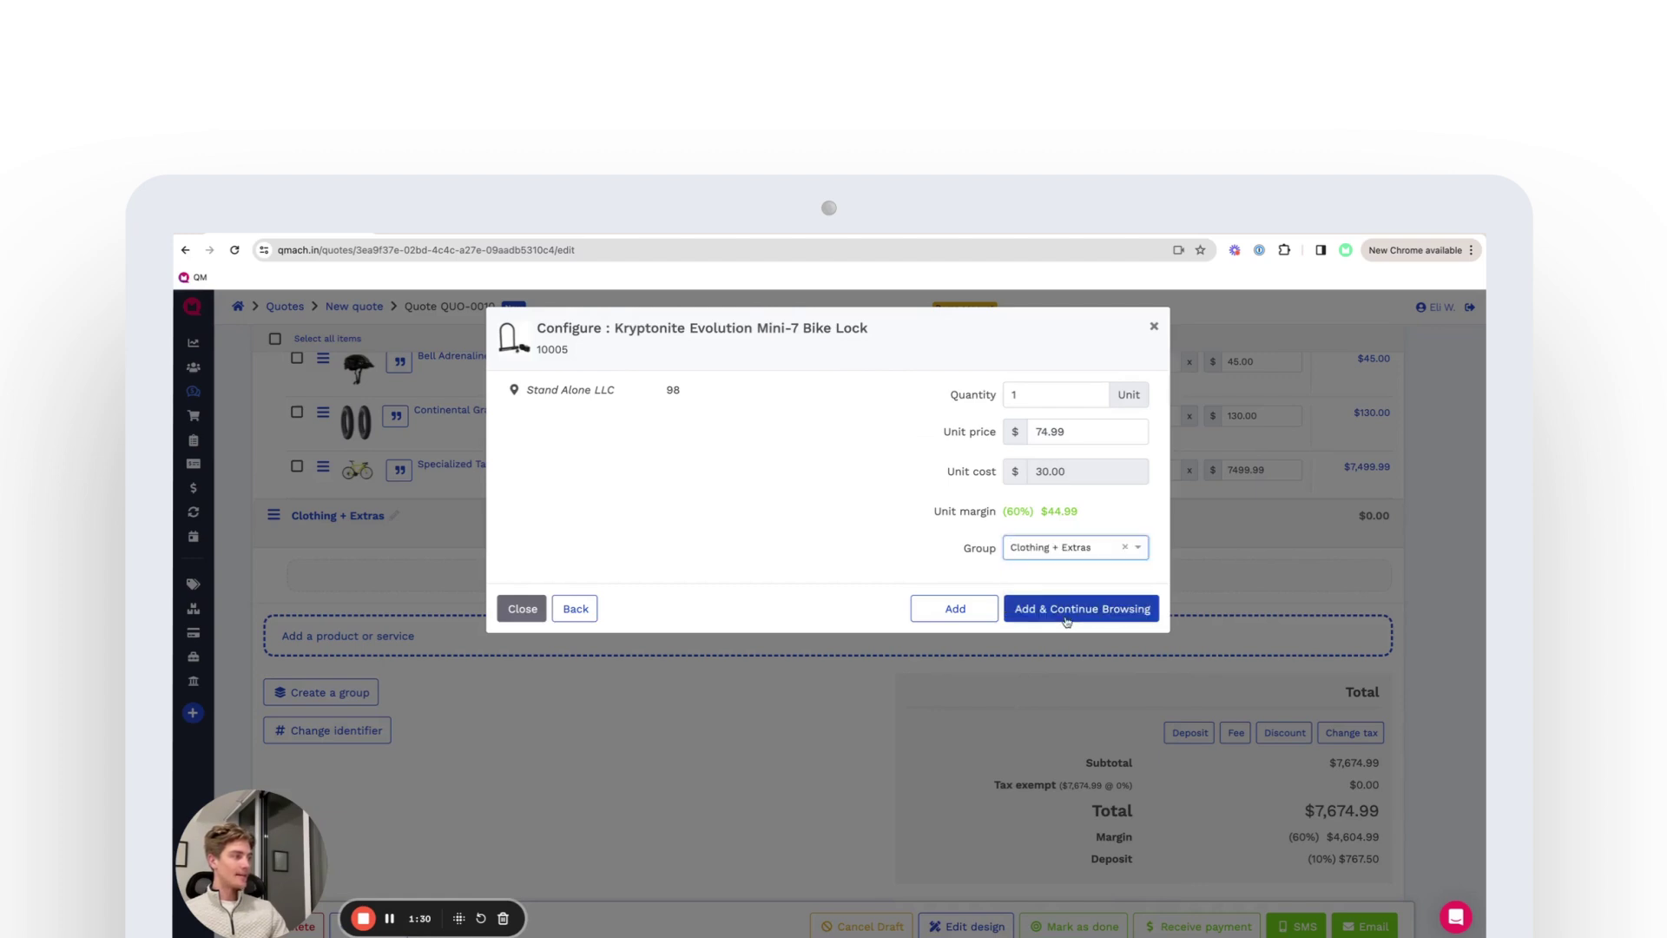
pyautogui.click(1065, 610)
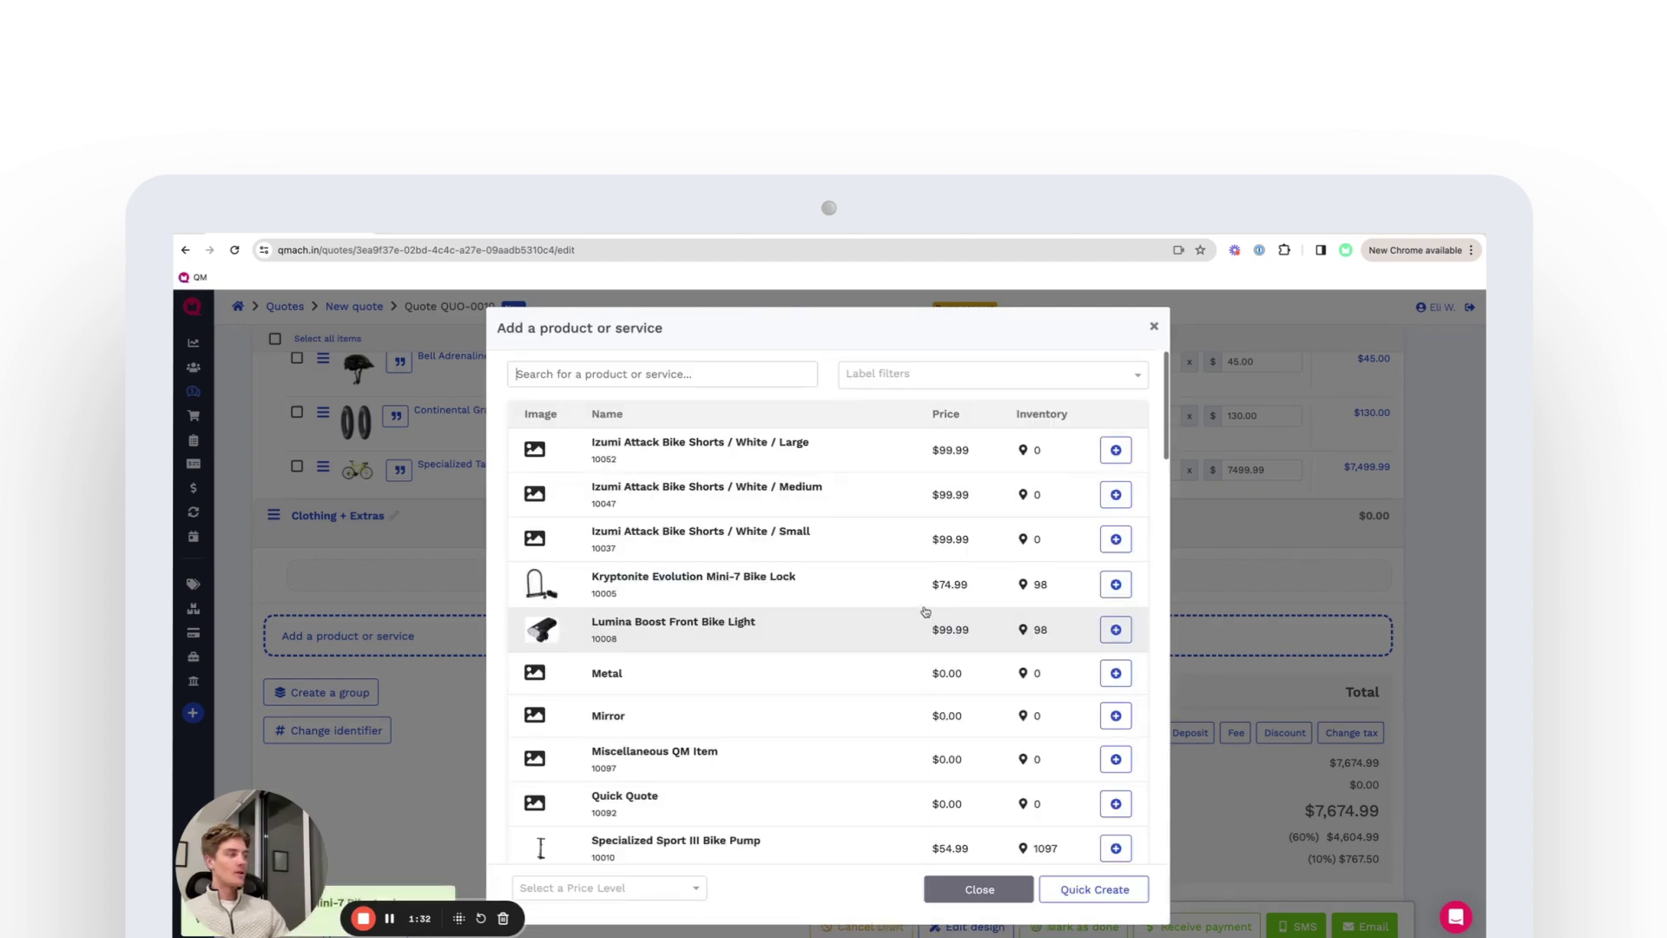
# Add the Lumina Boost Front Bike Light and green small Izumi Attack Bike Shorts
pyautogui.click(1117, 631)
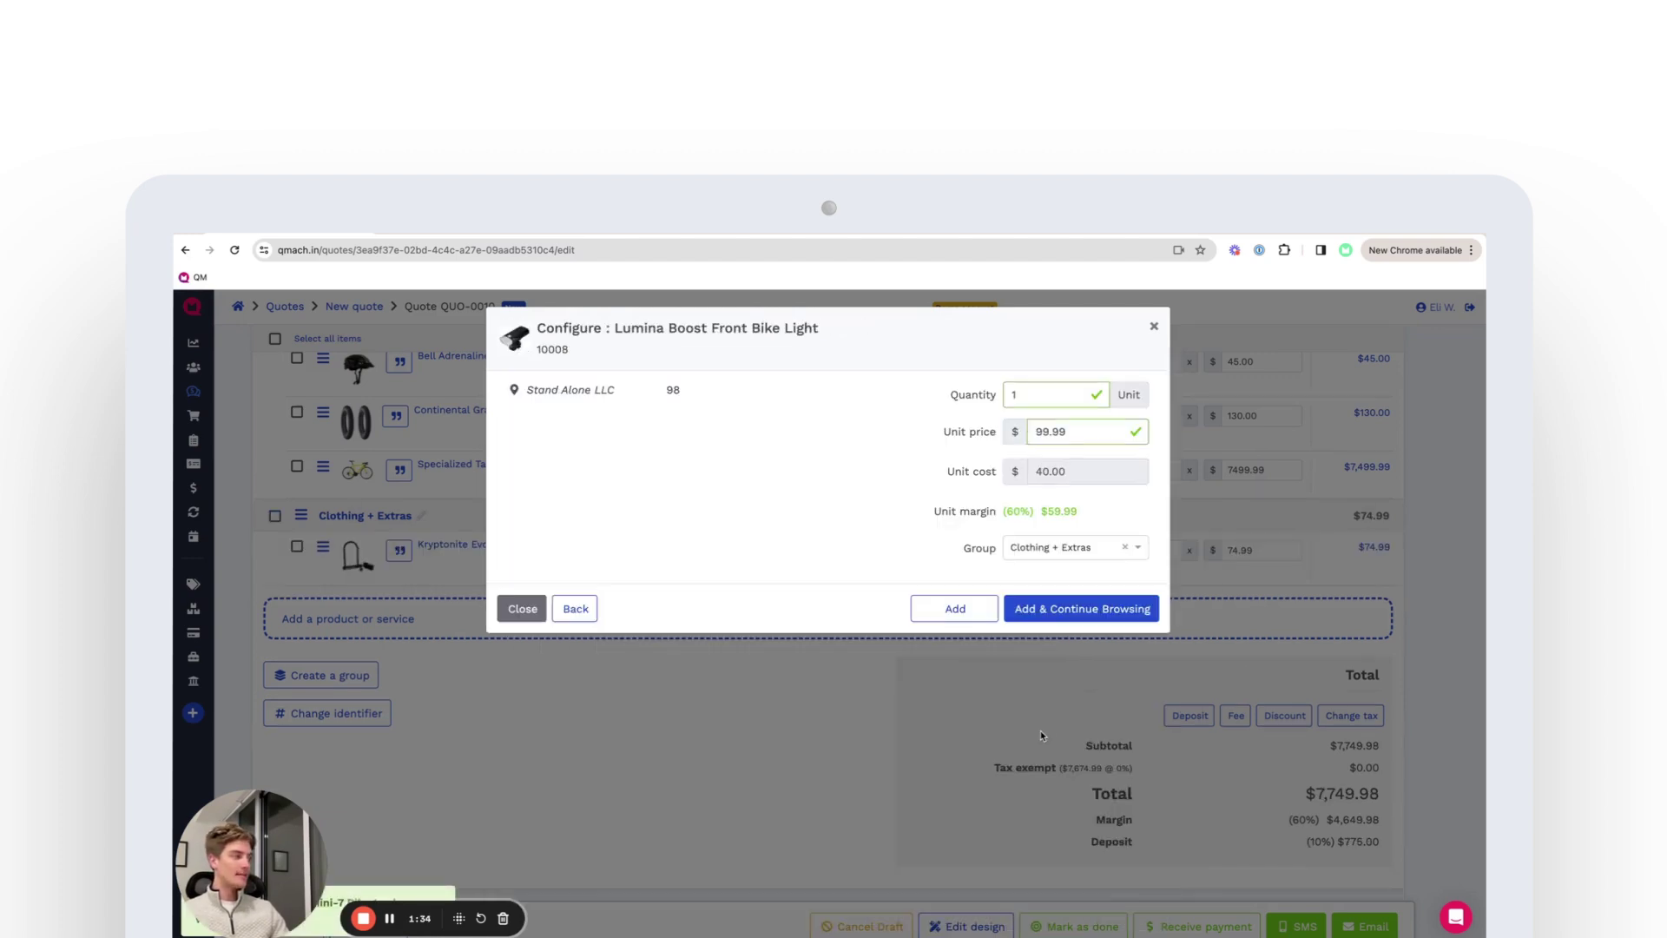
pyautogui.click(1010, 609)
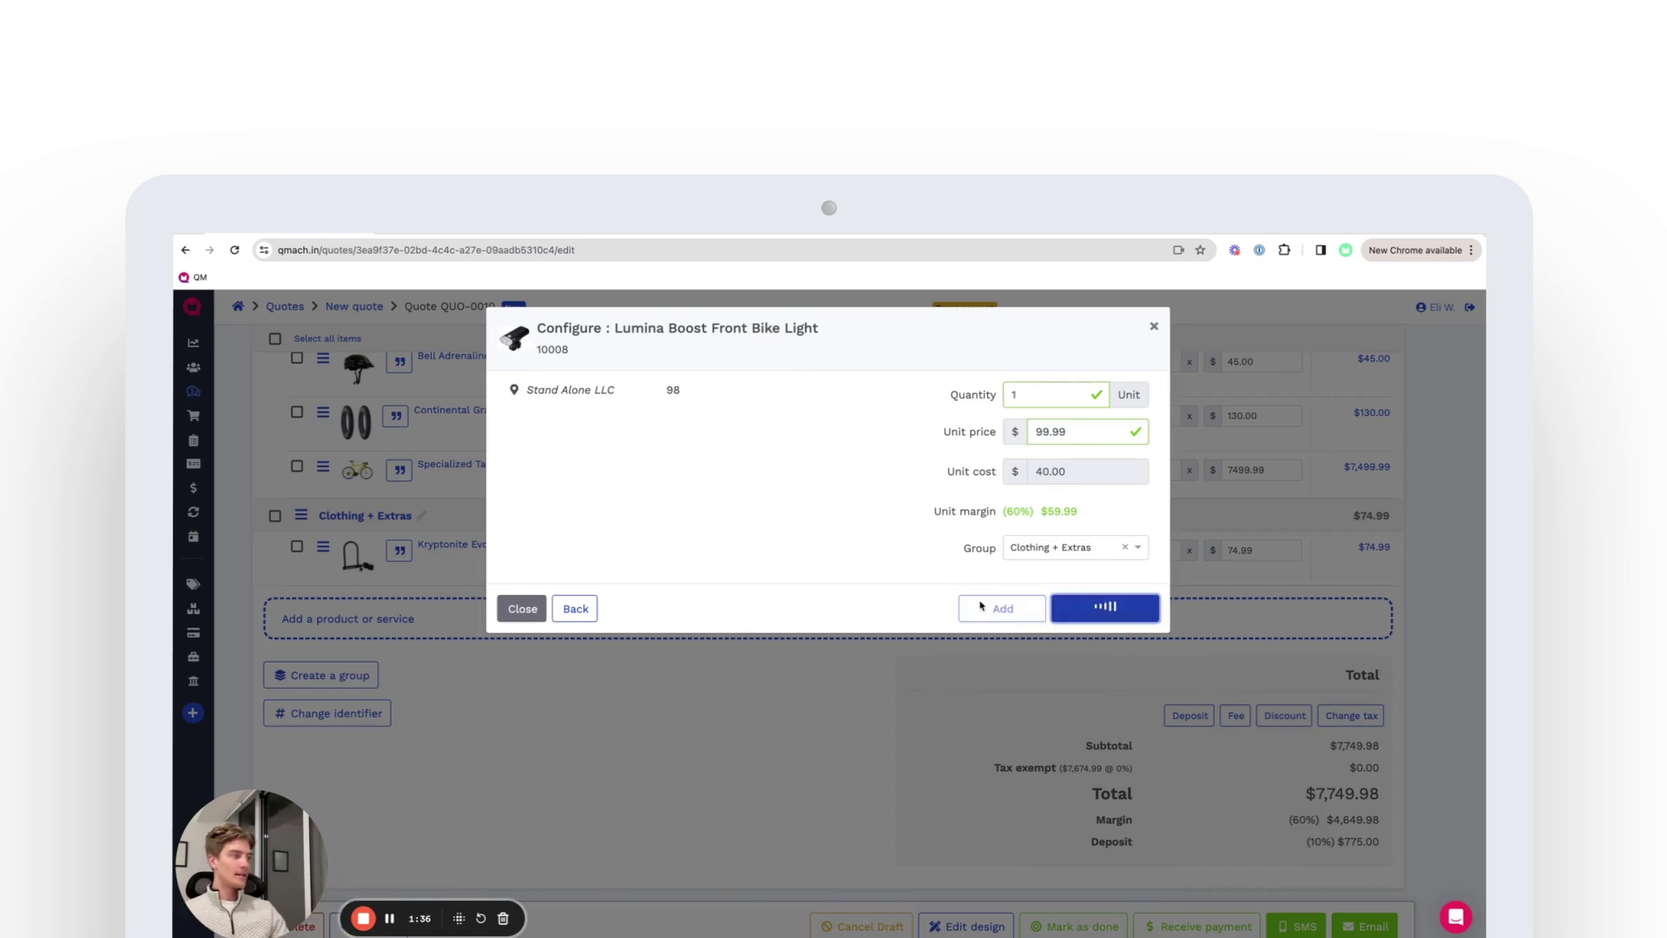
pyautogui.scroll(-15, 720, 578)
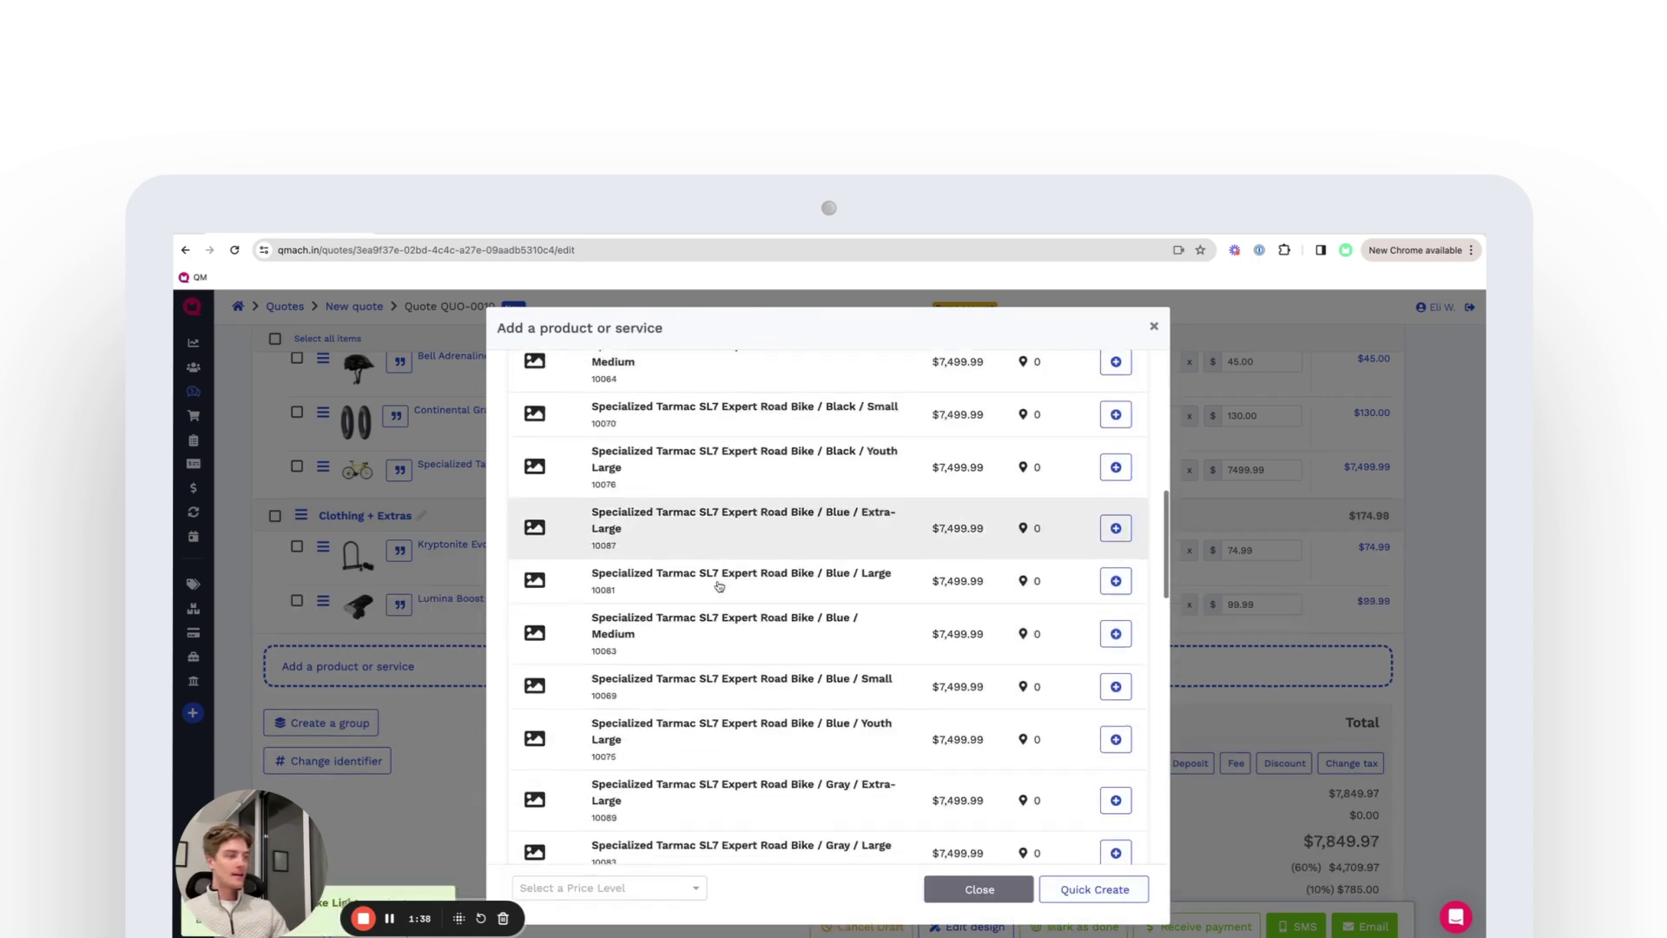
pyautogui.click(564, 838)
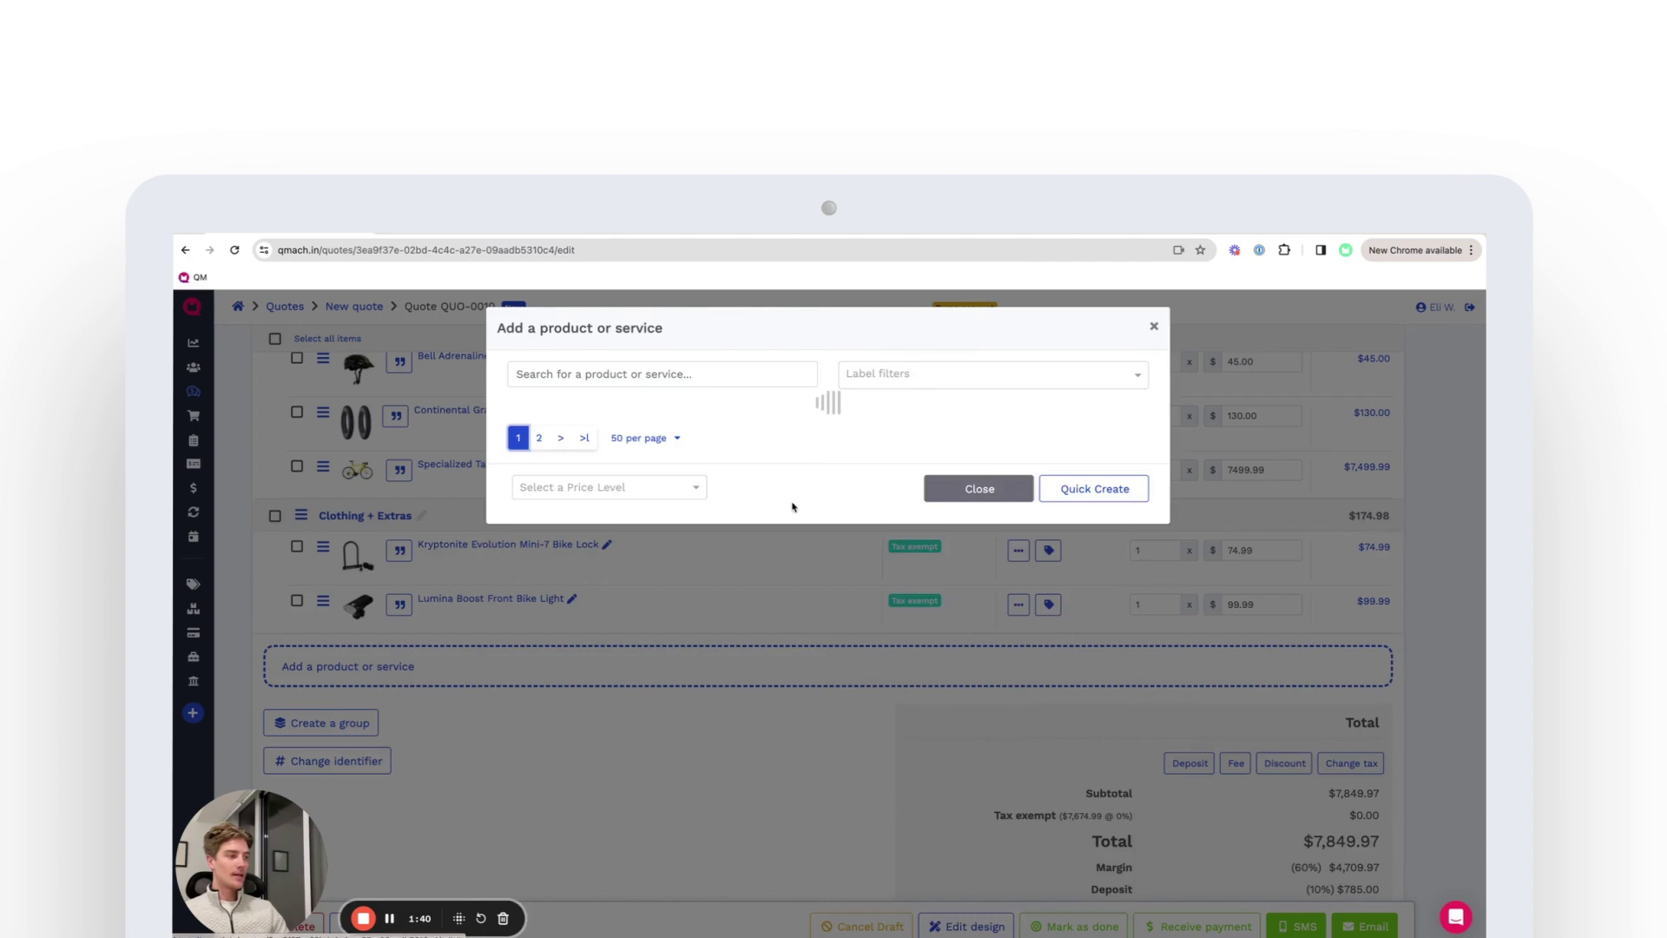
pyautogui.scroll(-5, 793, 504)
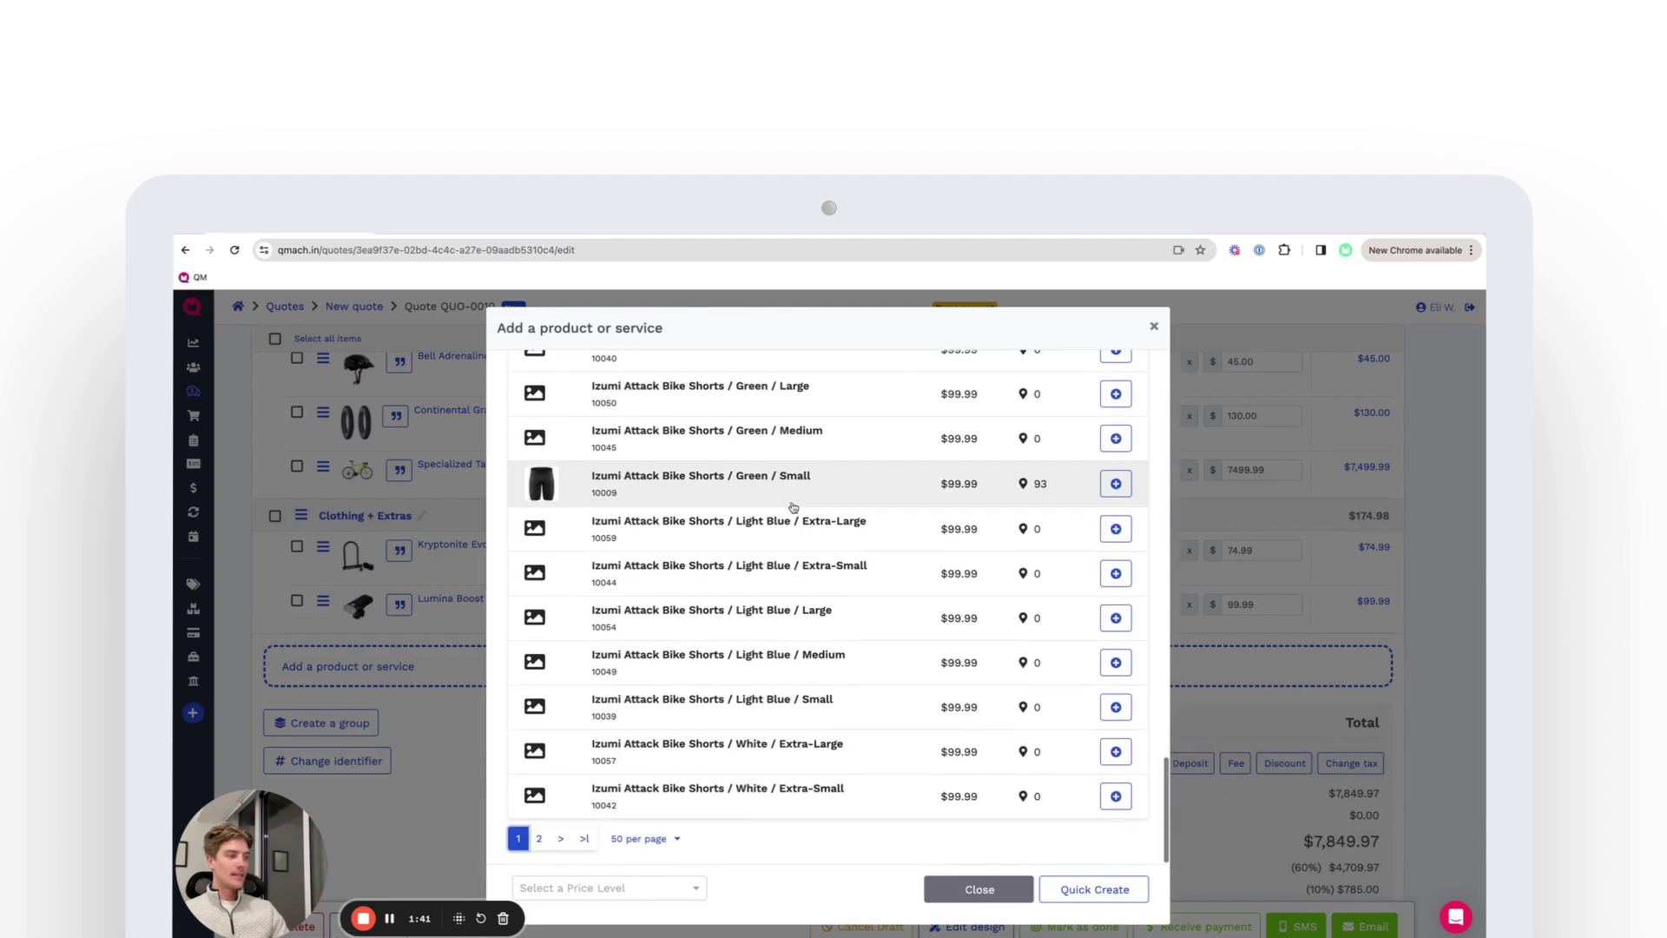
pyautogui.click(1120, 488)
pyautogui.click(964, 611)
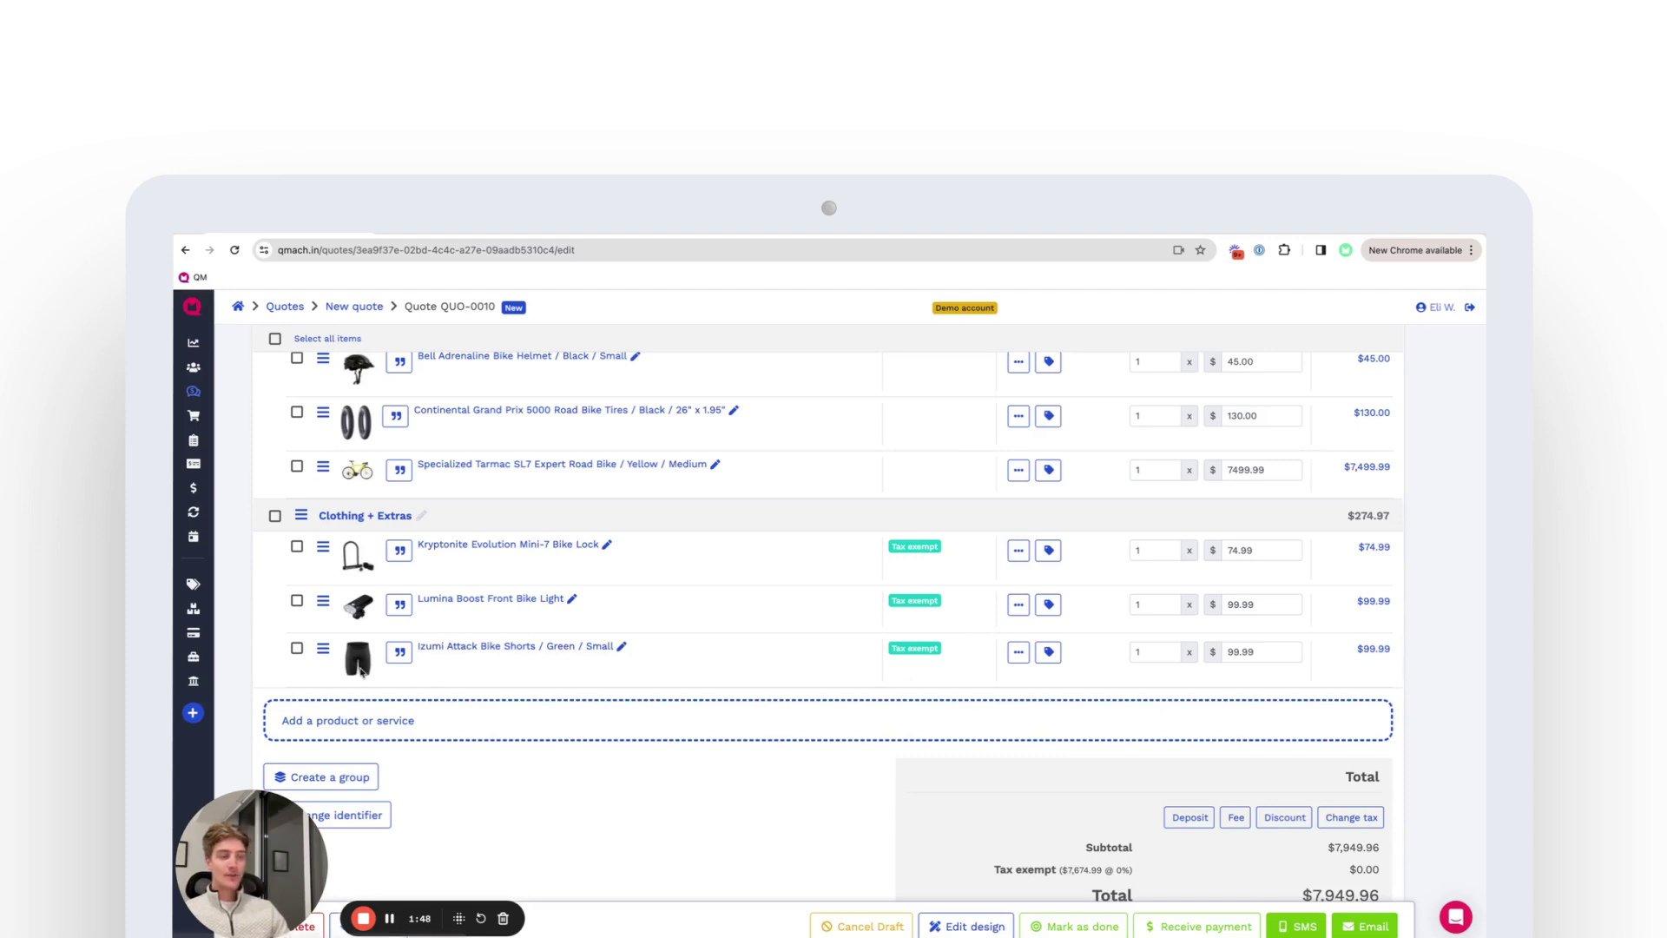
# Make the Kryptonite bike lock an optional item with editable quantity
pyautogui.click(1020, 553)
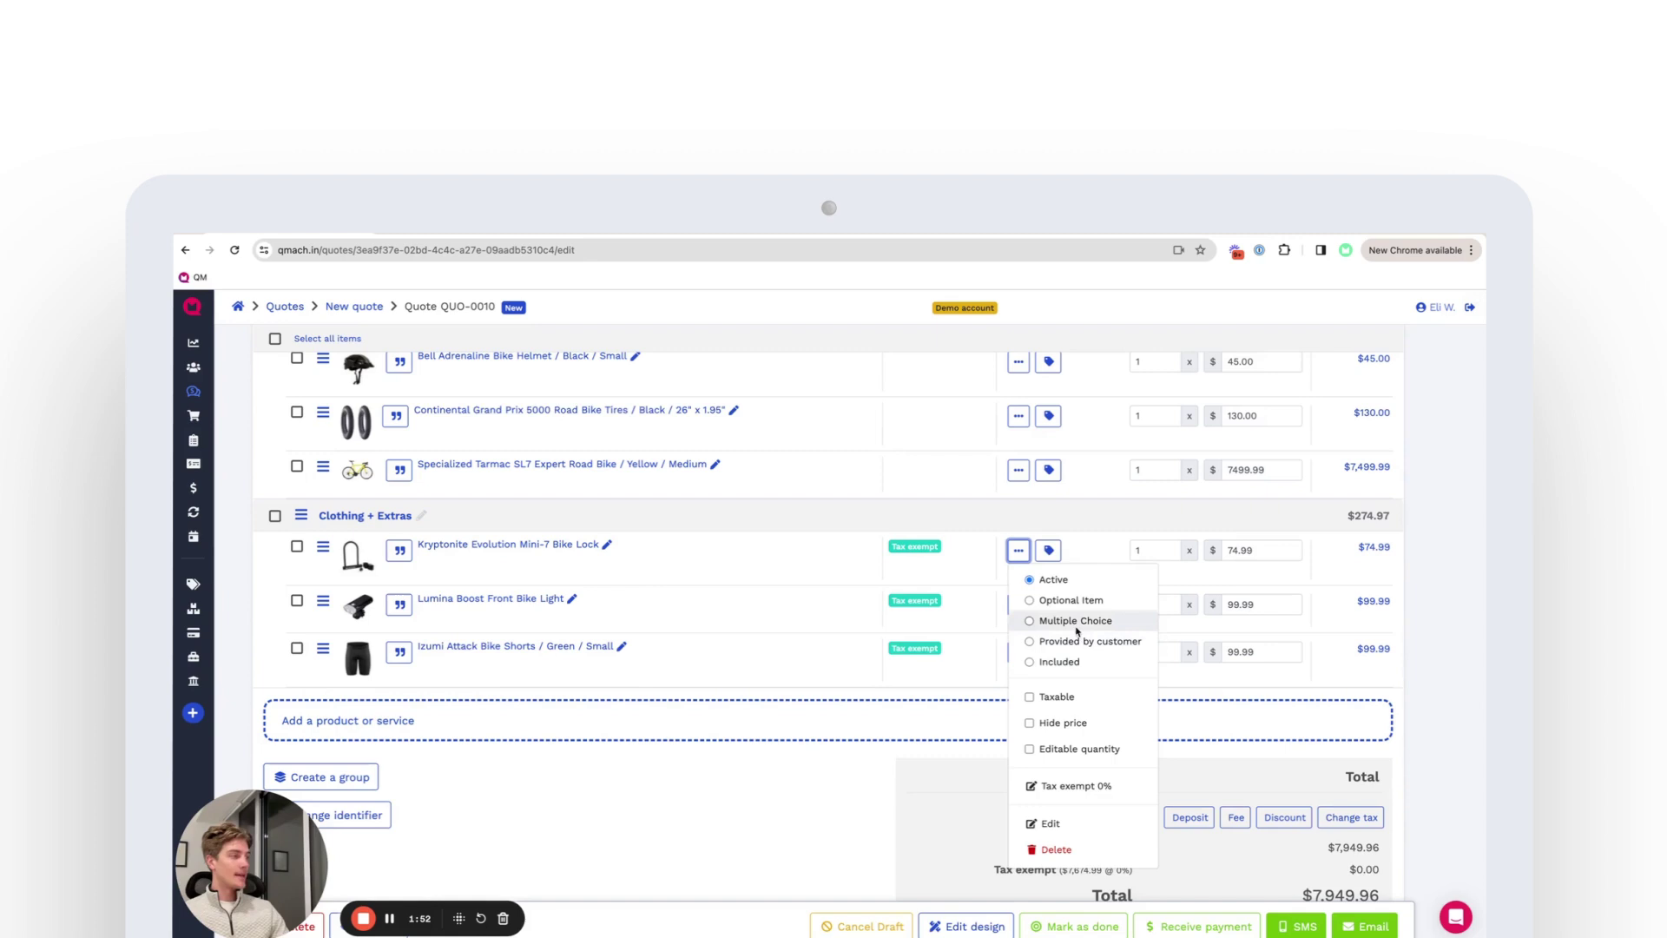
pyautogui.click(1070, 600)
pyautogui.click(1019, 553)
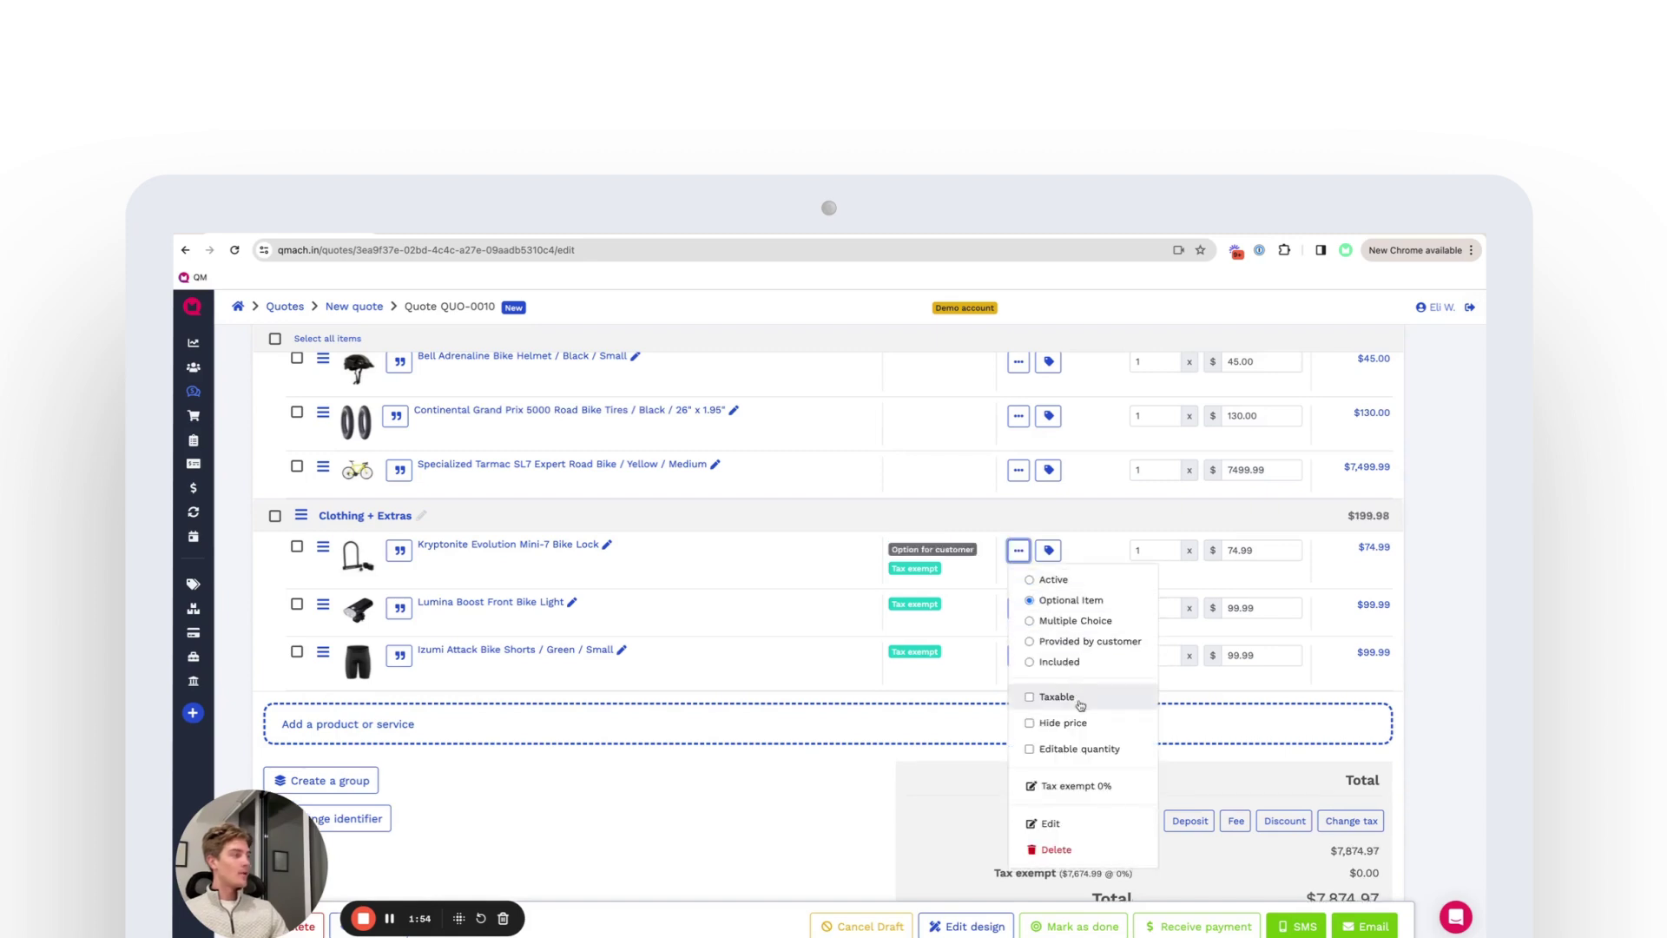
pyautogui.click(1059, 752)
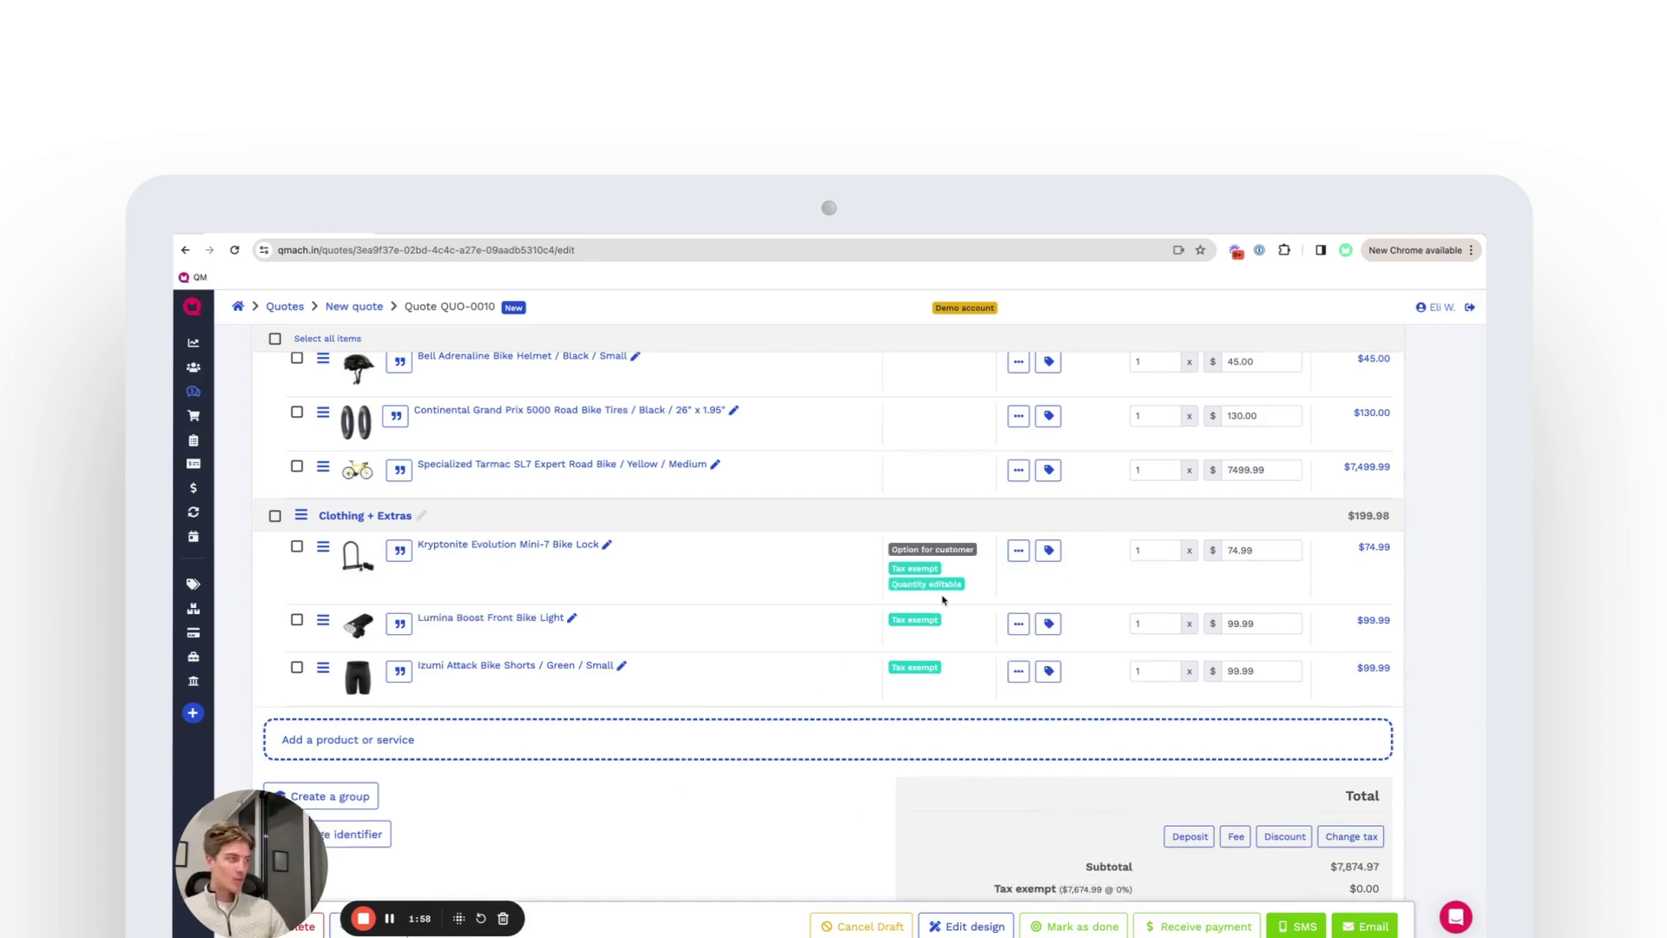
pyautogui.click(1019, 550)
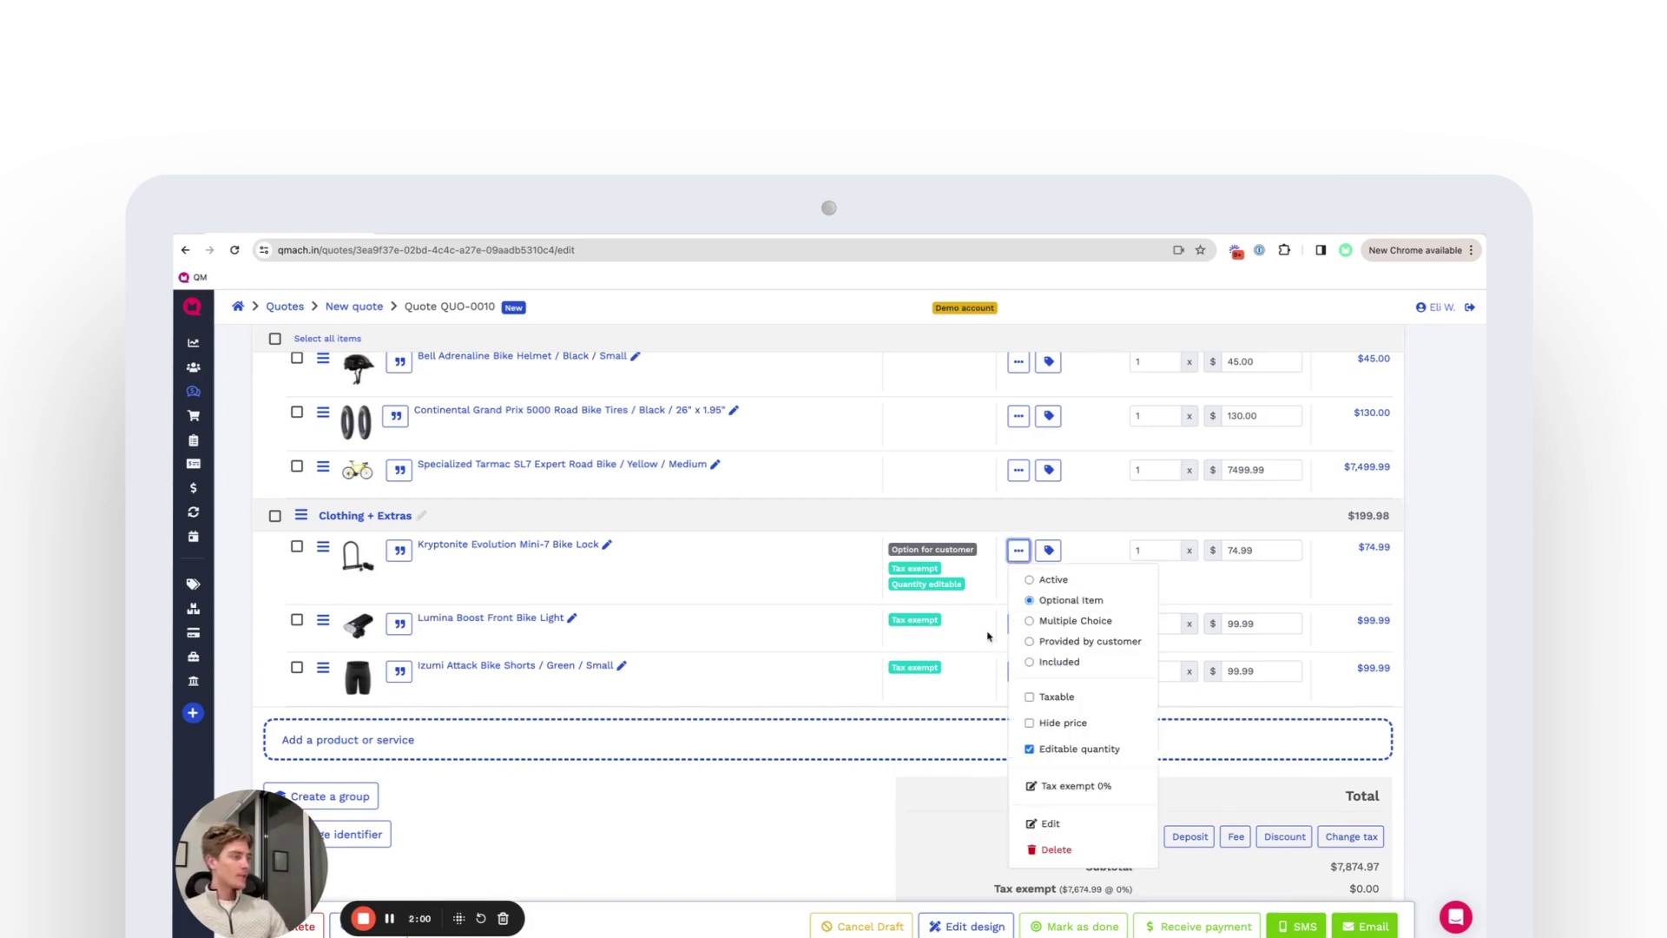
pyautogui.click(1020, 624)
# Make the Lumina front light taxable, optional, and quantity-editable
pyautogui.click(1021, 624)
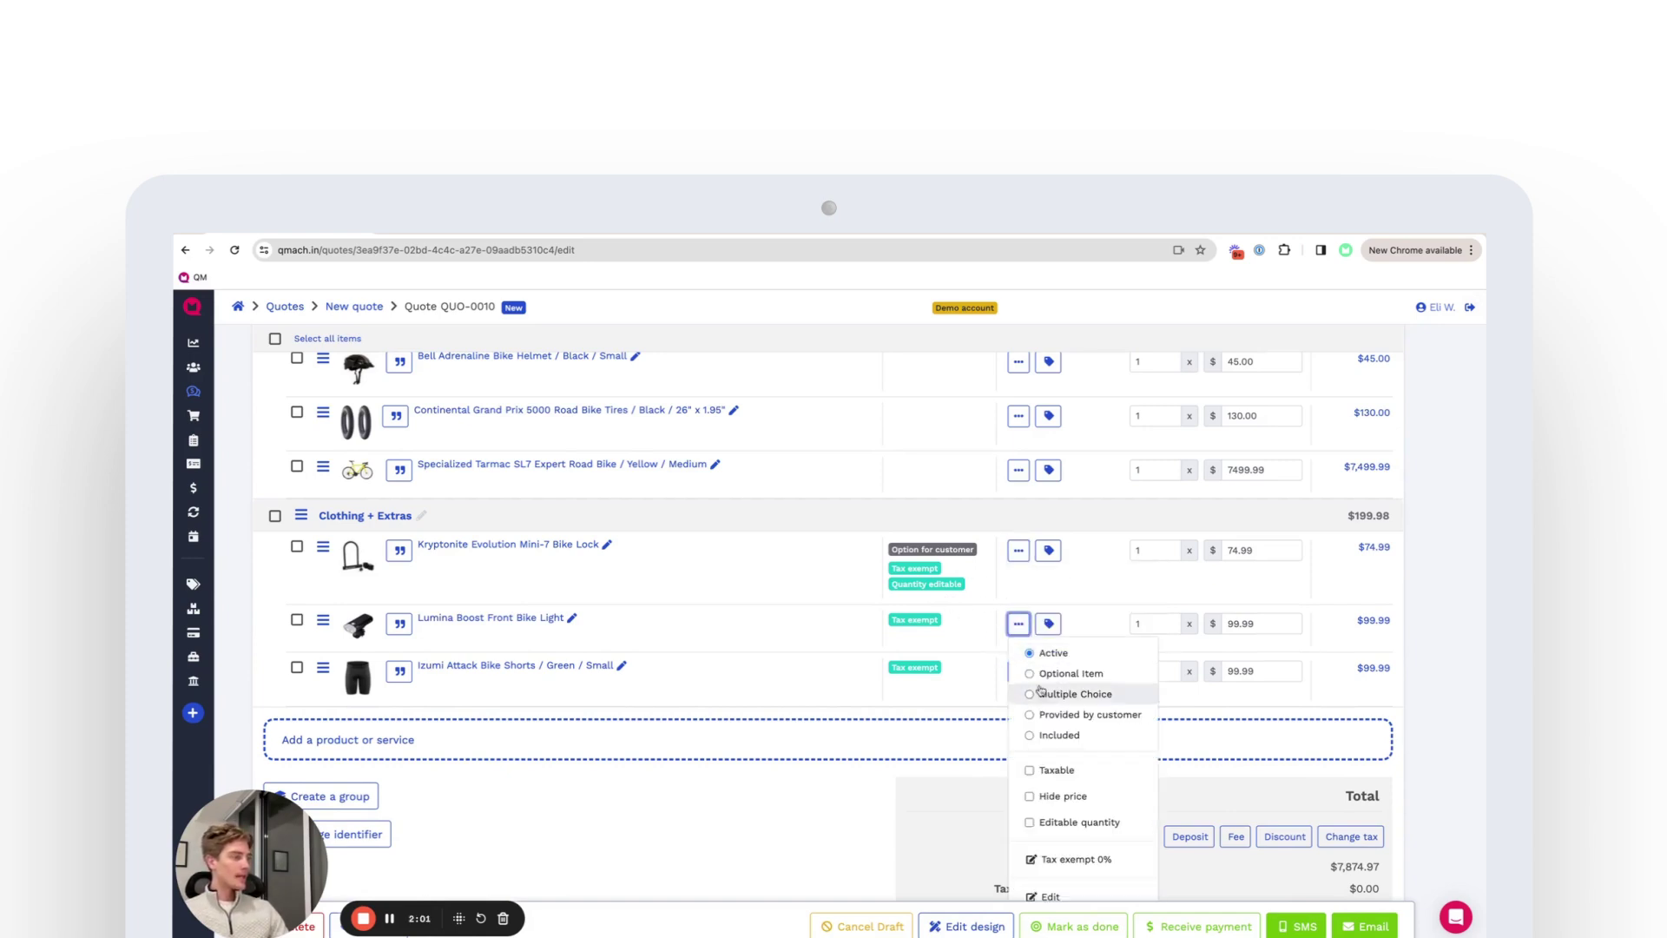
pyautogui.click(1069, 771)
pyautogui.click(1018, 624)
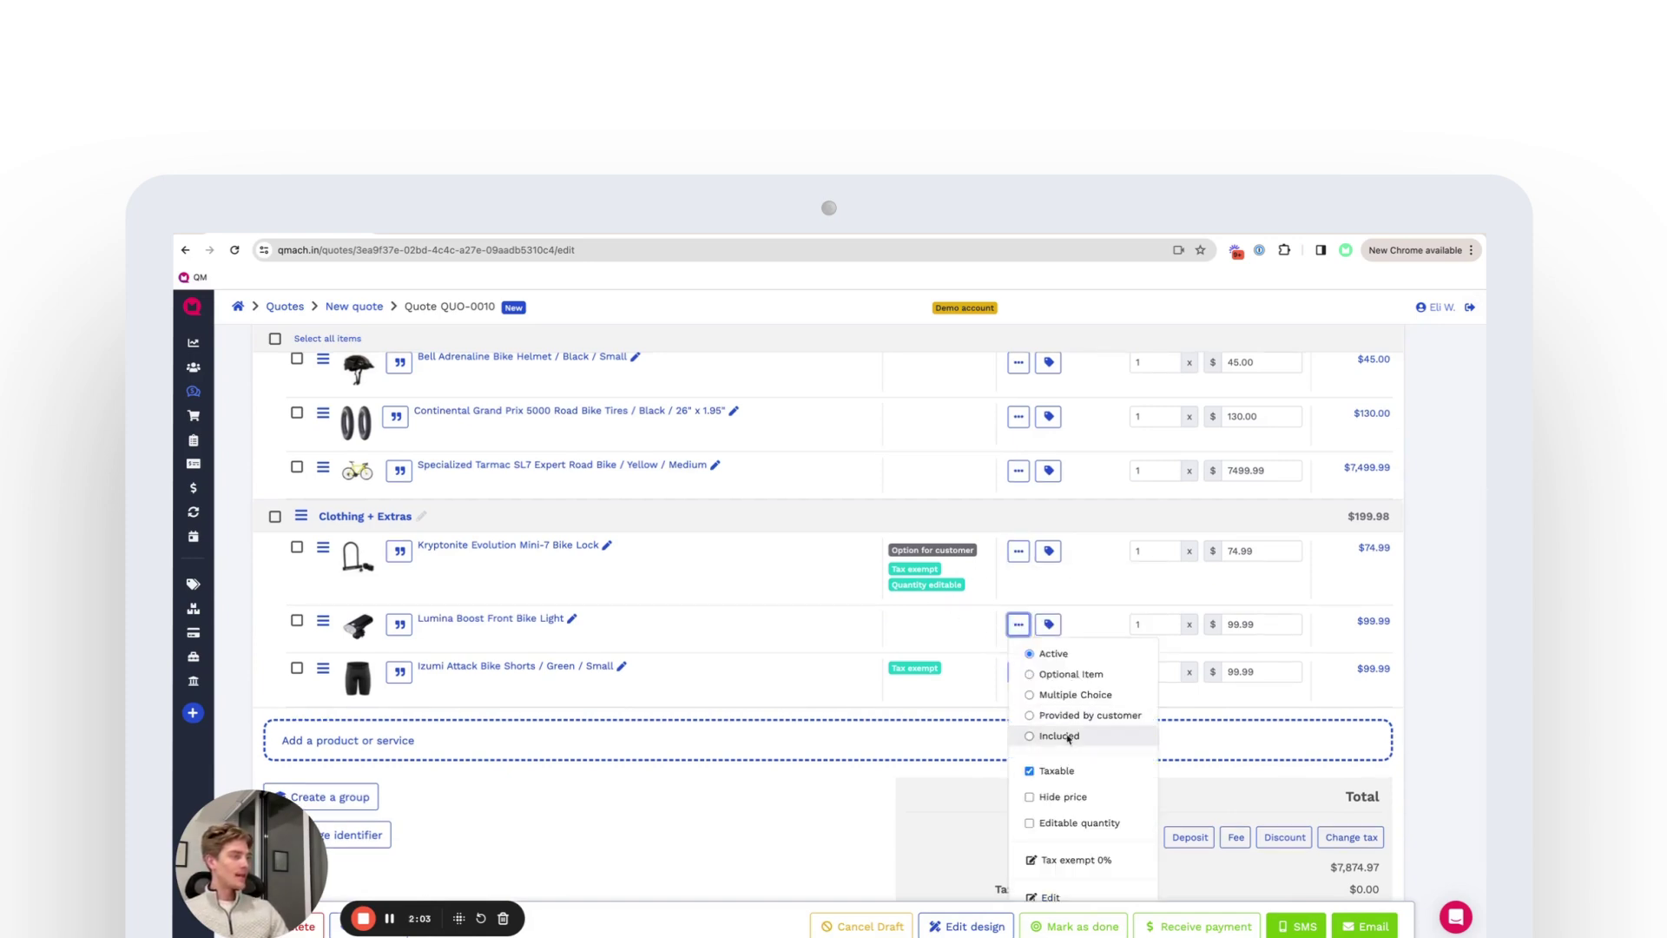
pyautogui.click(1054, 823)
pyautogui.click(1018, 625)
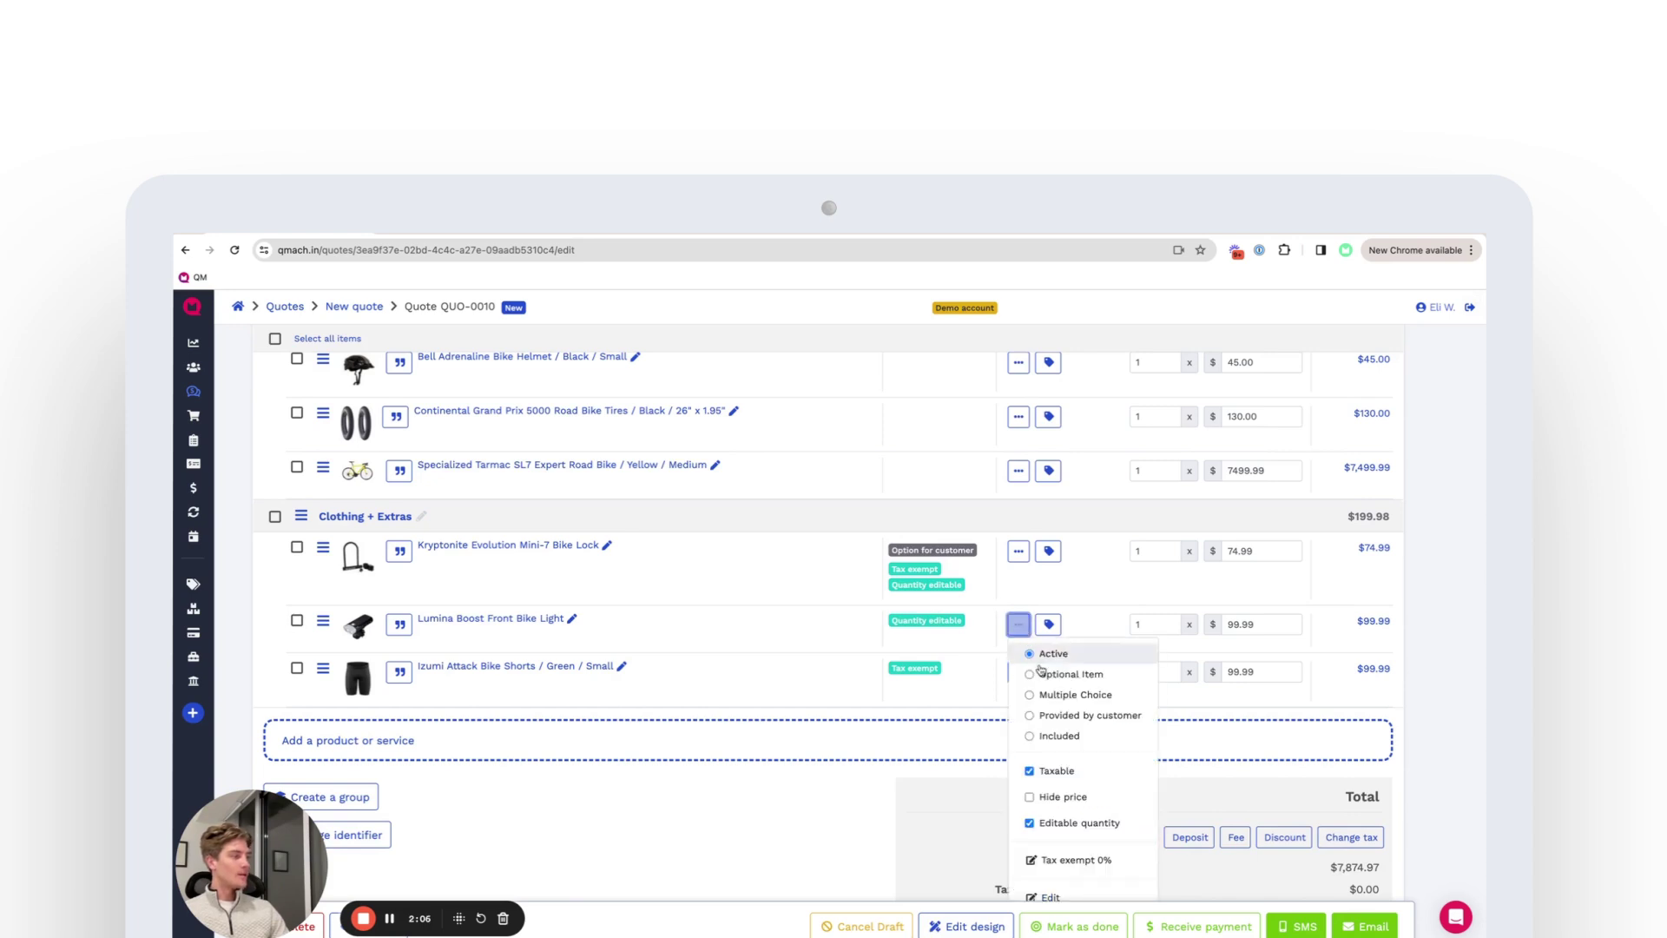
pyautogui.click(992, 708)
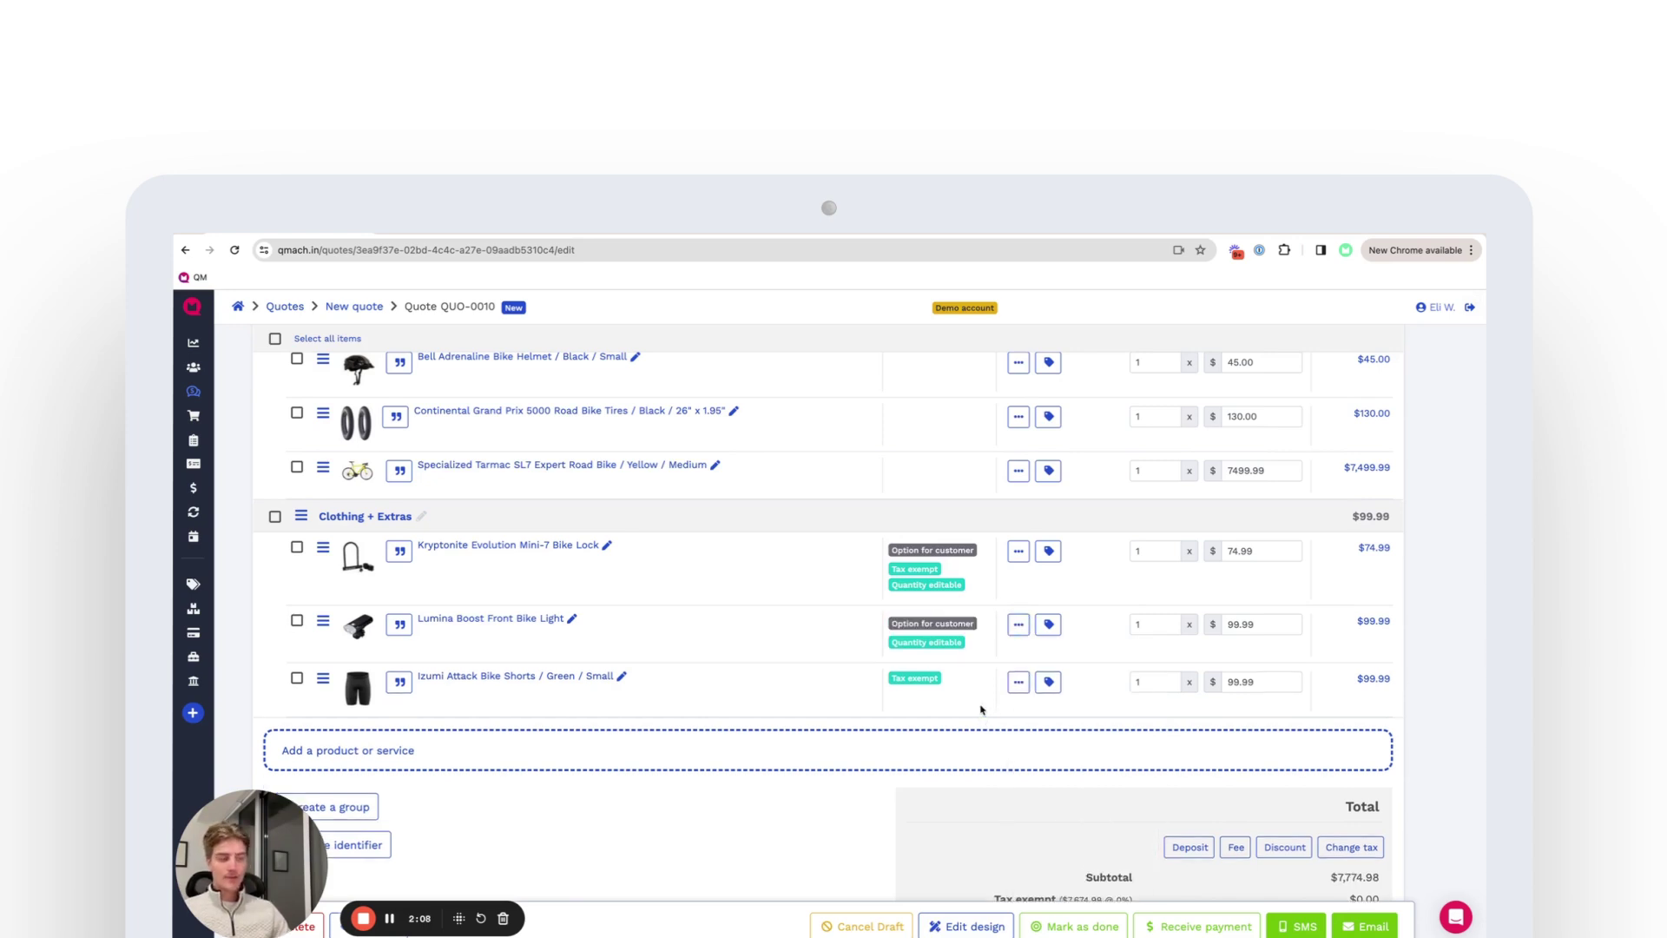
pyautogui.scroll(-1, 809, 686)
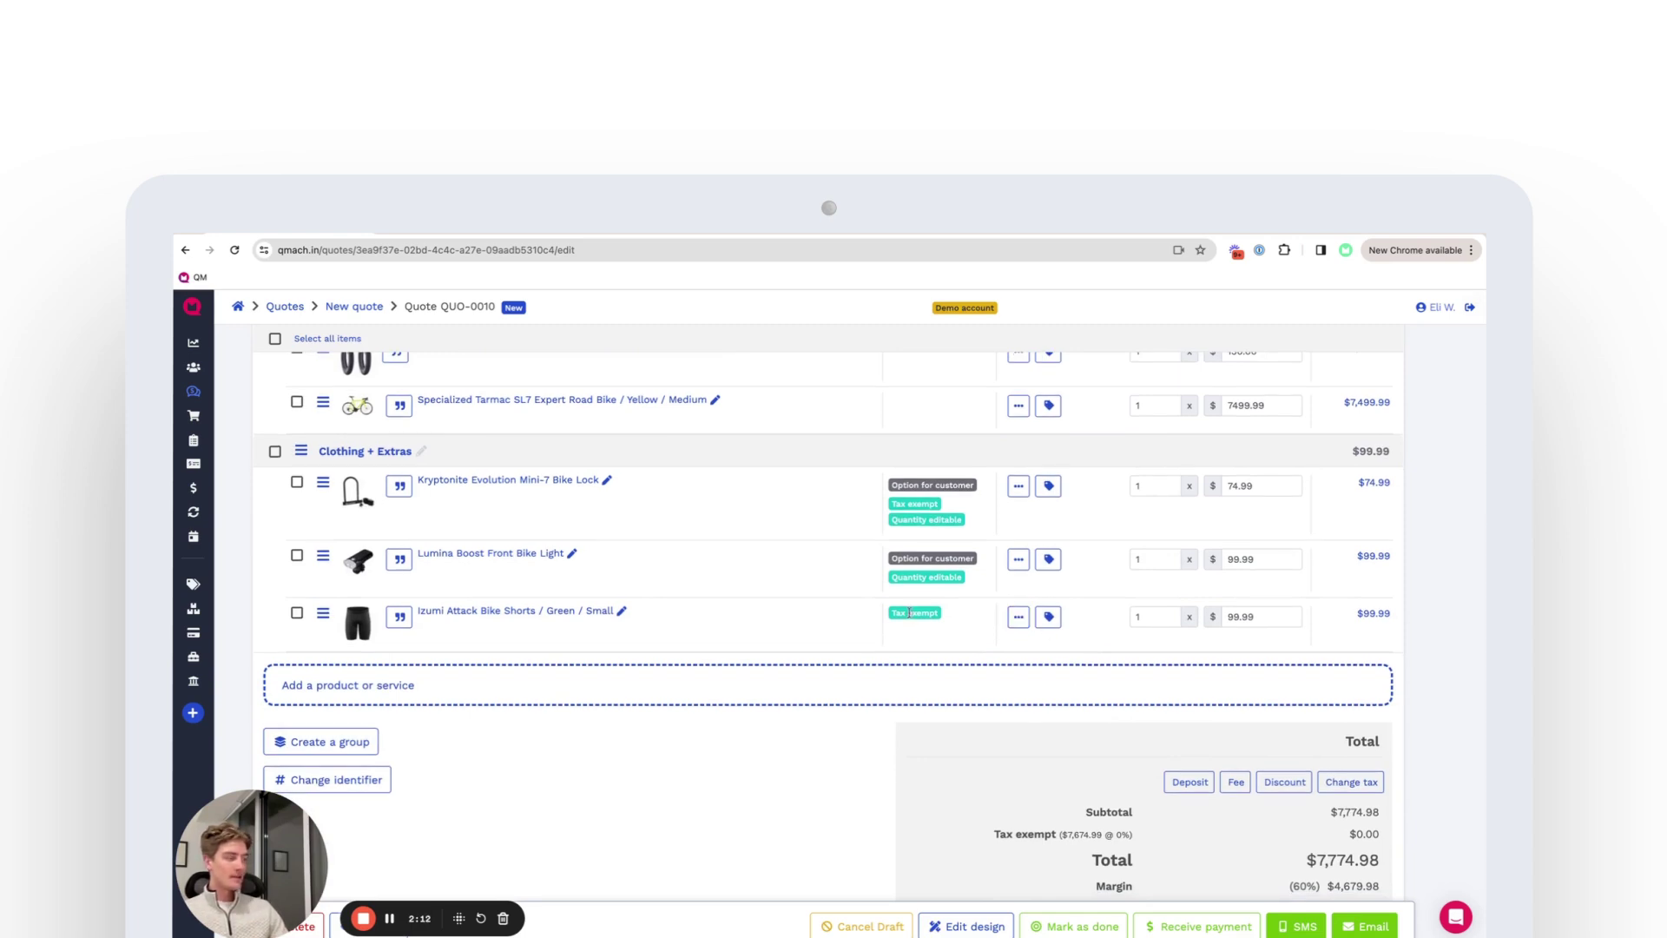
# Give the Lumina front light a 50% discount
pyautogui.scroll(1, 1051, 565)
pyautogui.click(1049, 563)
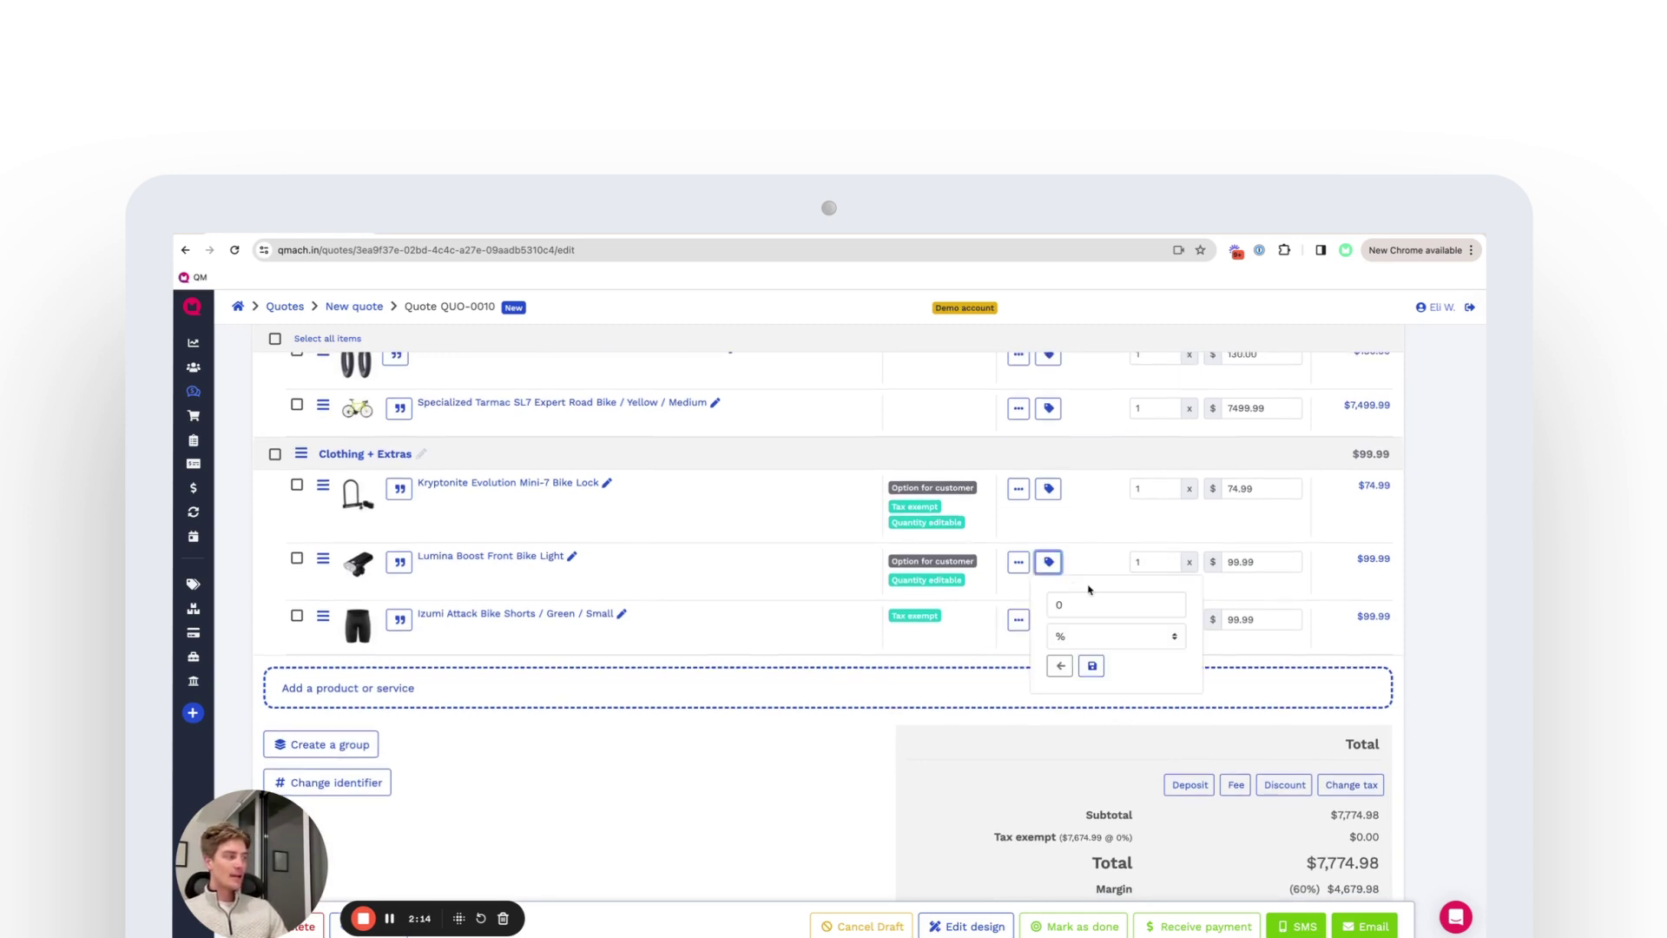
pyautogui.click(1116, 605)
pyautogui.write('50')
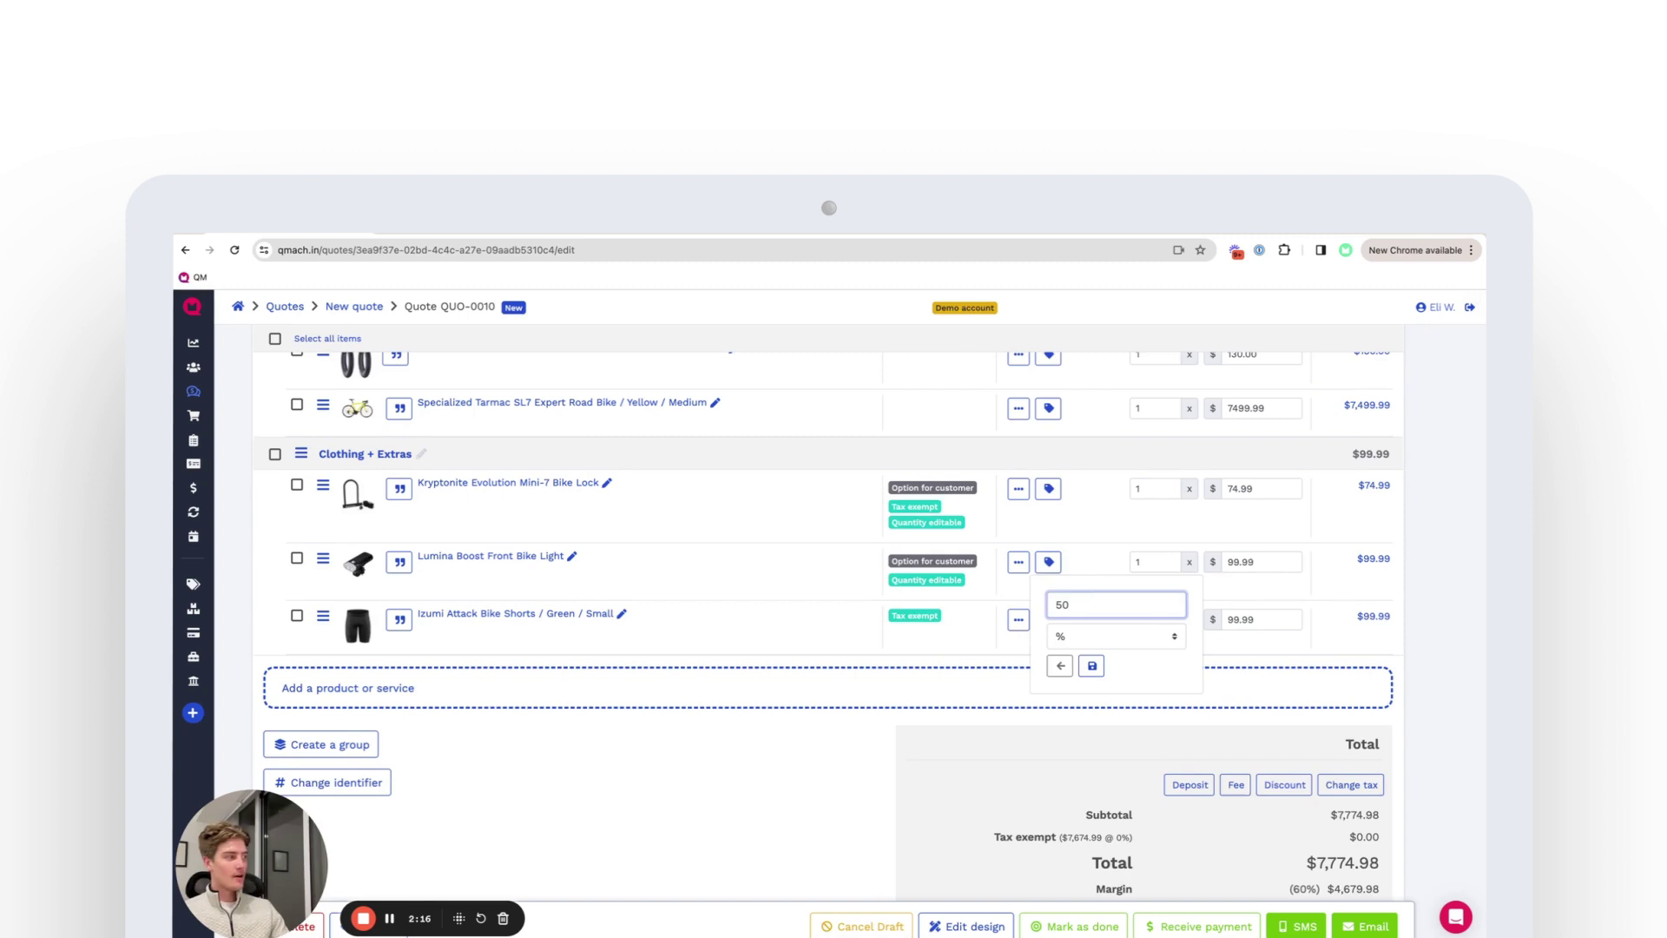
pyautogui.click(1092, 666)
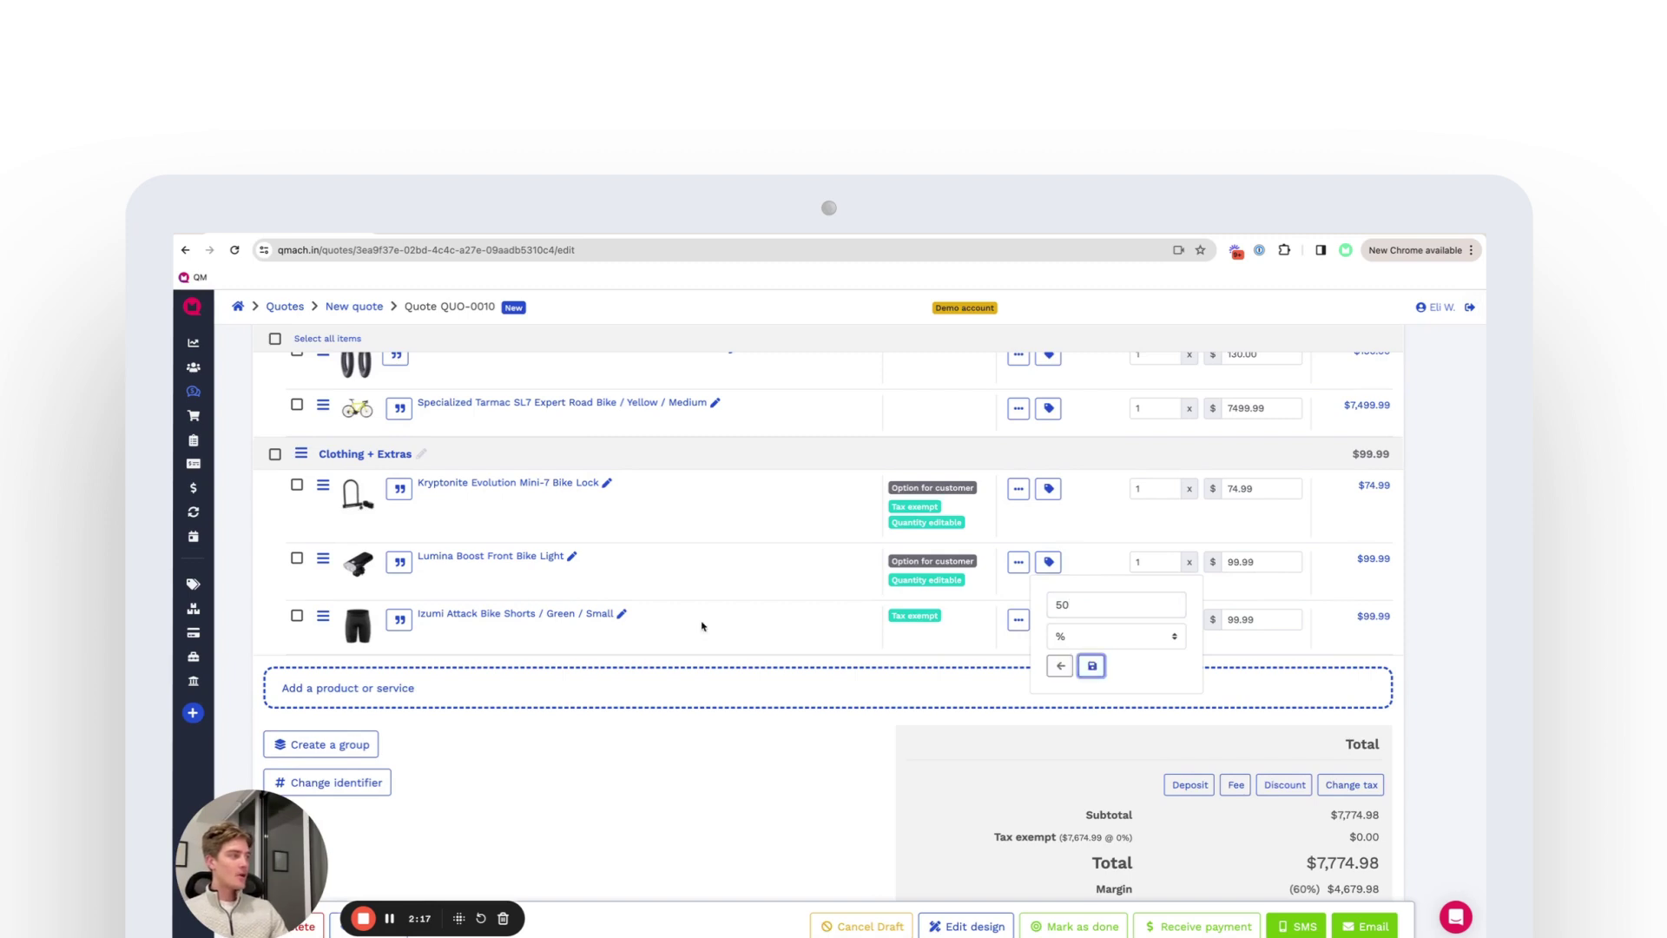
# Apply a 20% discount to all three Clothing + Extras items
pyautogui.click(273, 454)
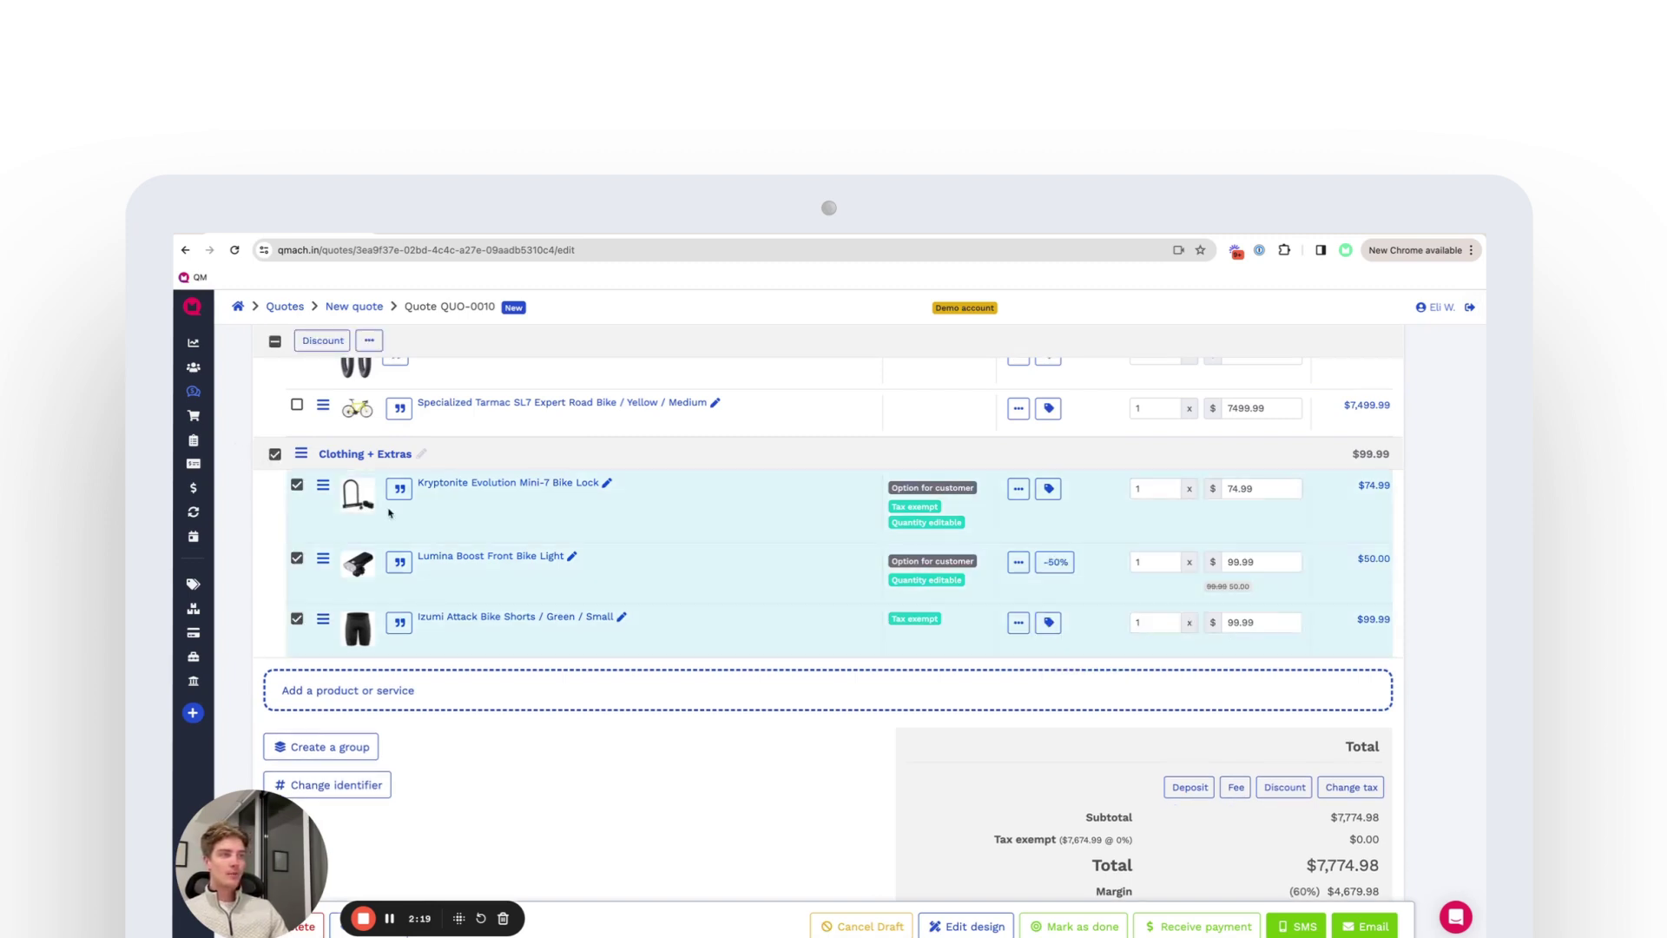
pyautogui.click(323, 340)
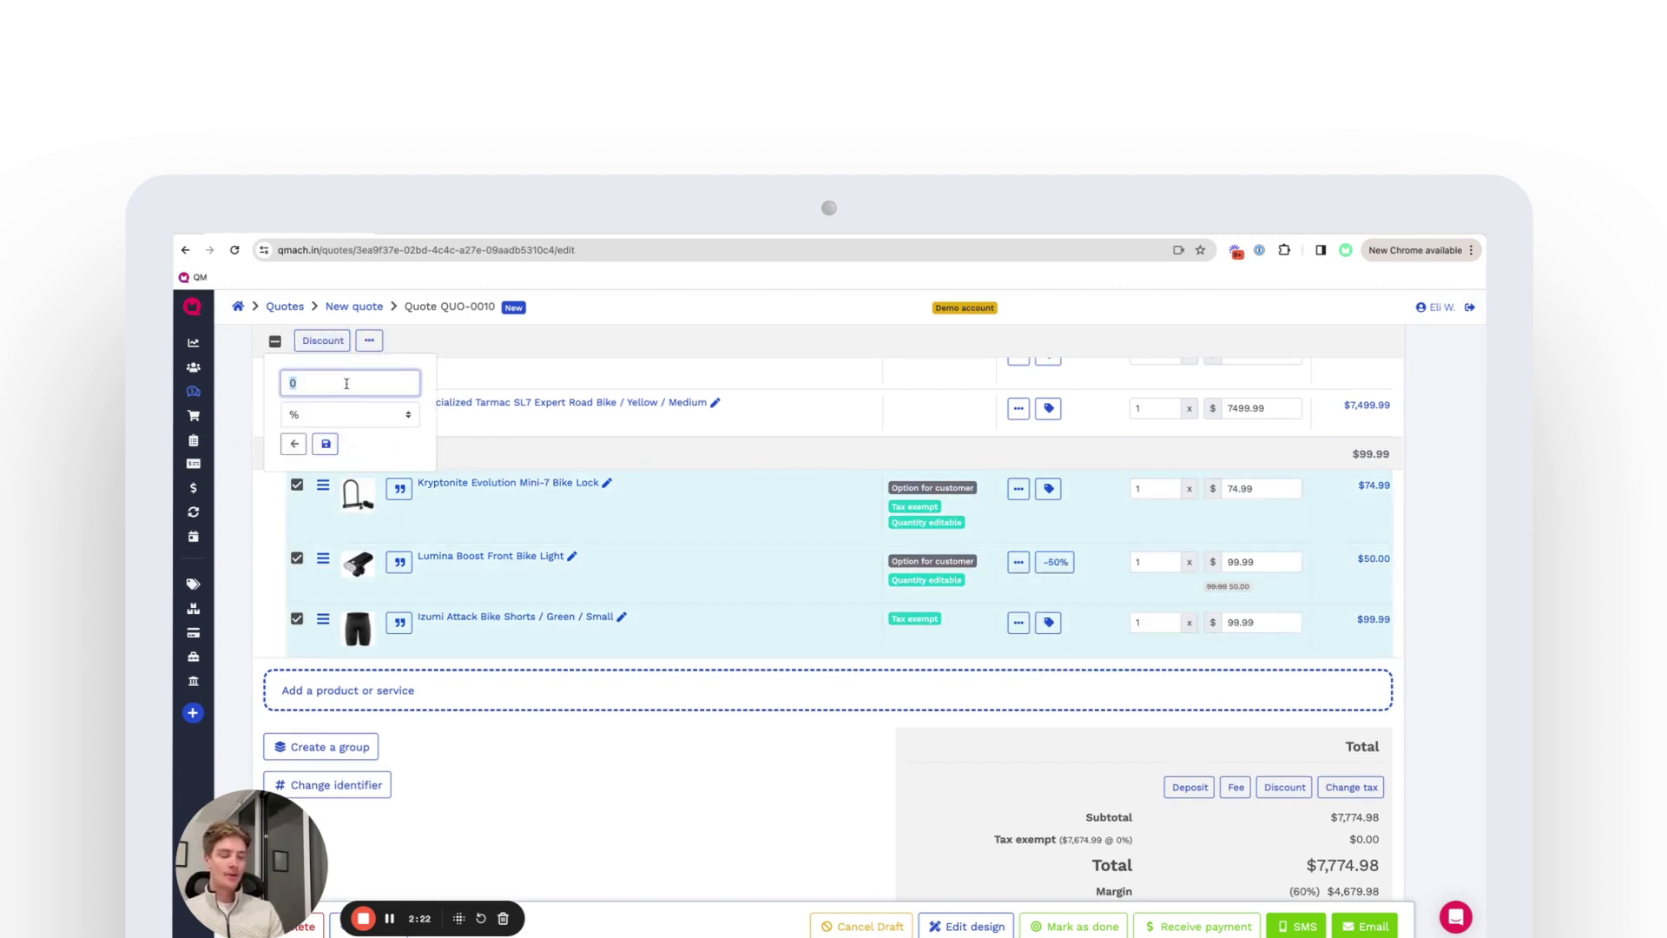
pyautogui.click(326, 444)
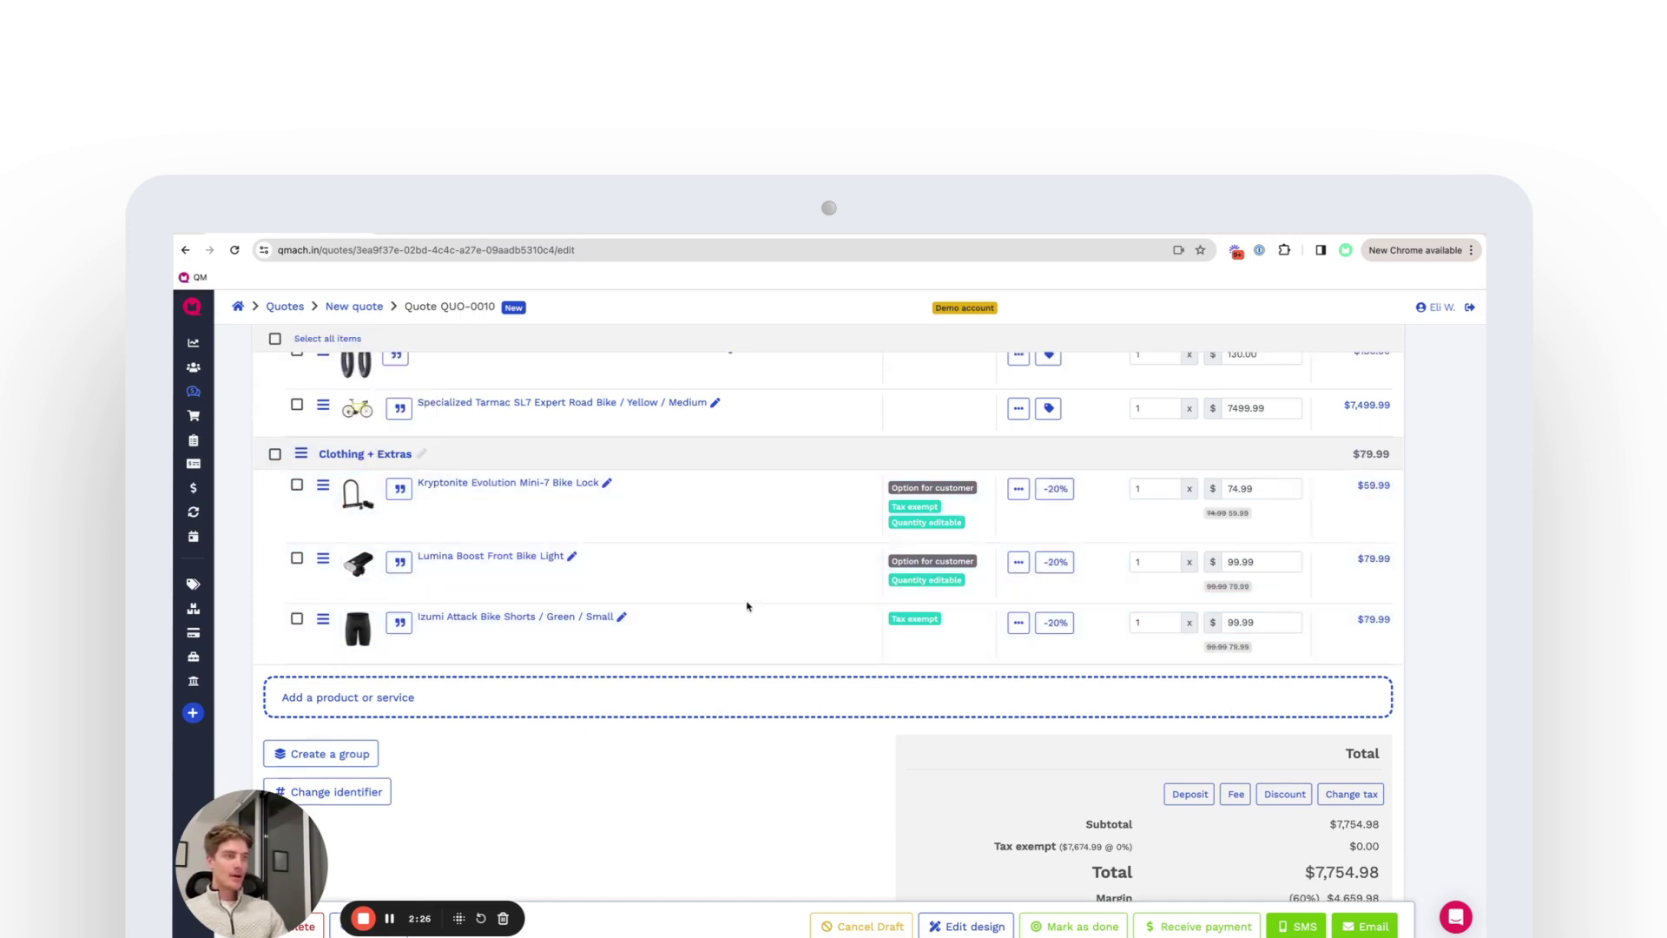
pyautogui.scroll(-1, 976, 689)
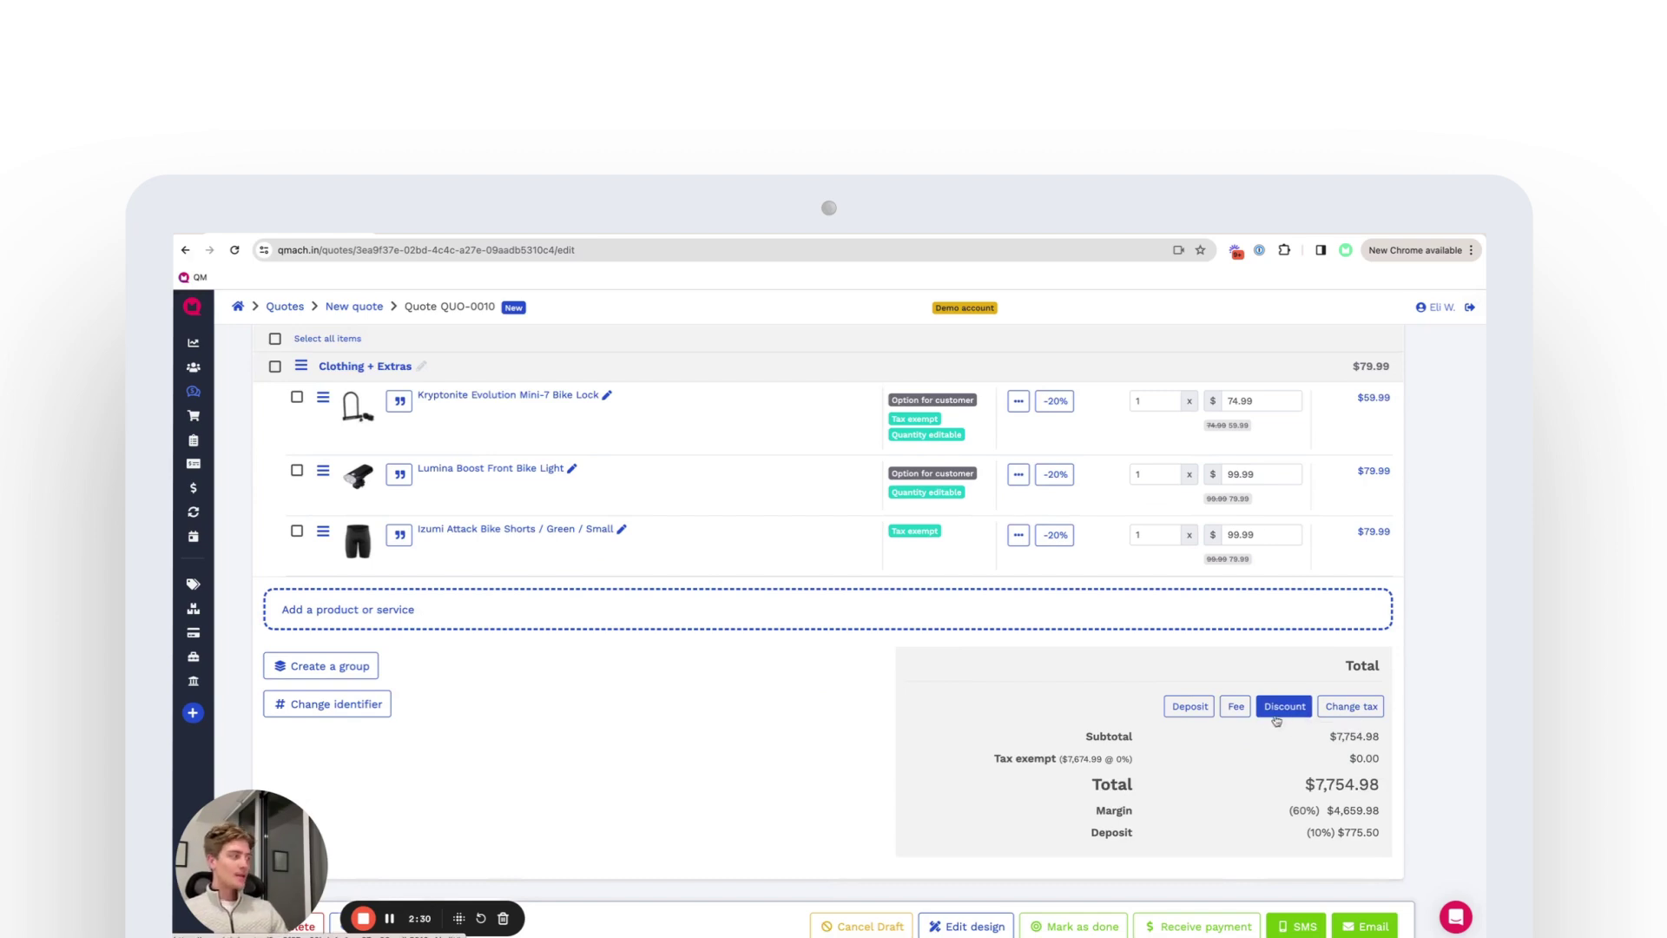
# Set the quote deposit to 25% ($1,938.75 of $7,754.98)
pyautogui.click(1202, 717)
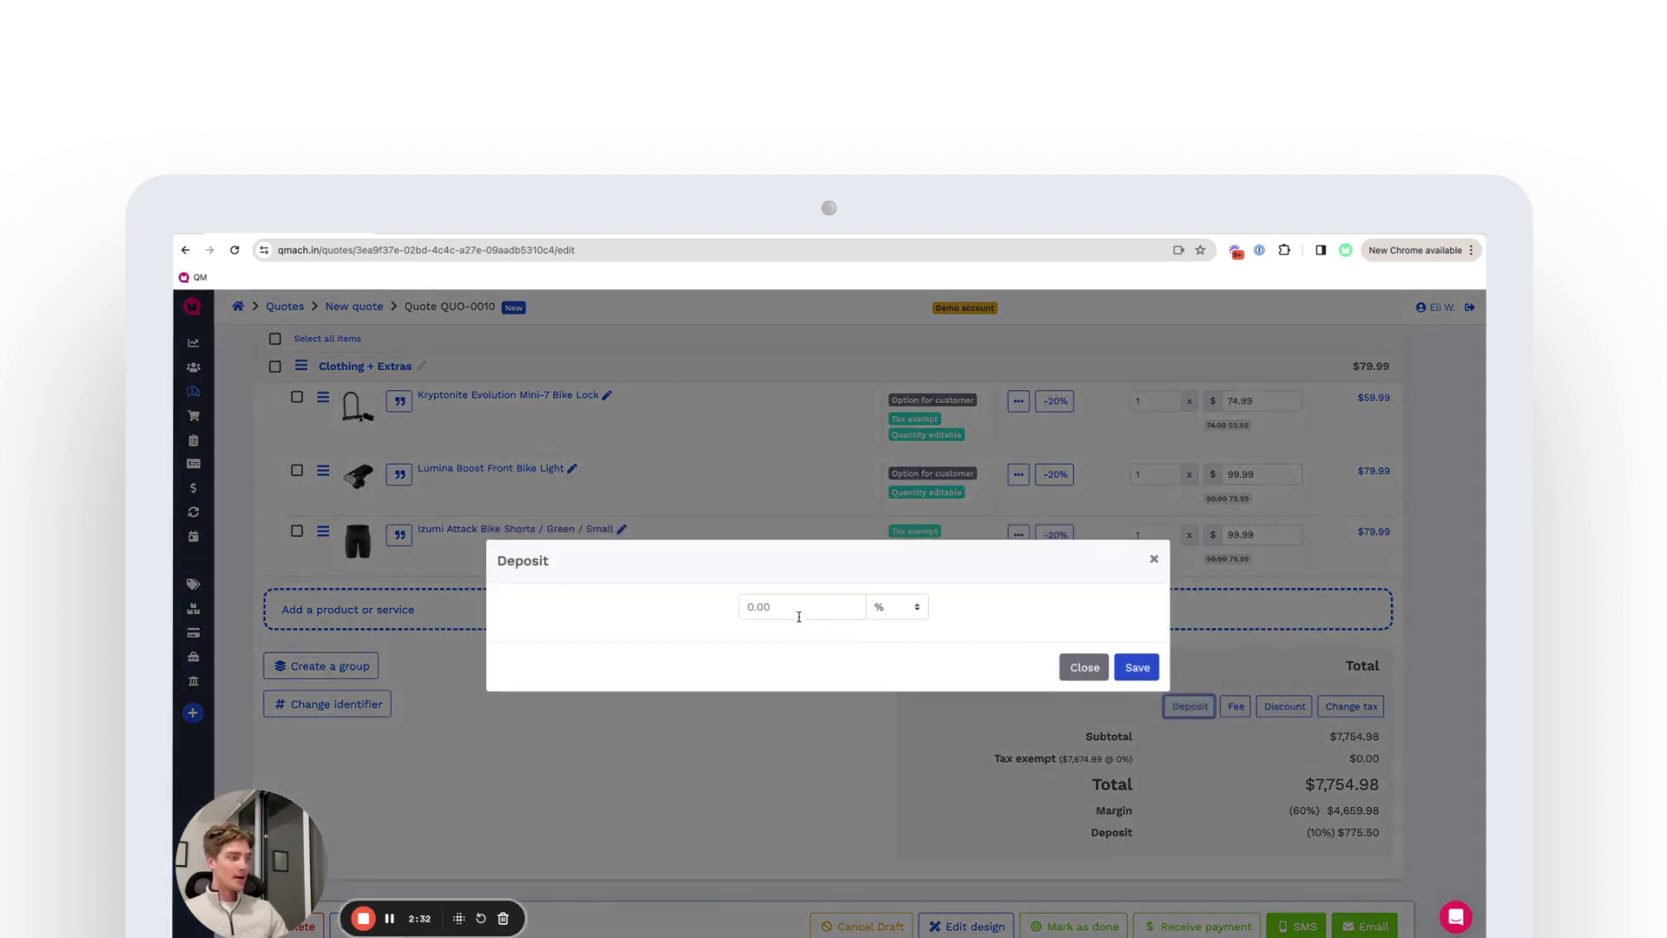
pyautogui.click(790, 608)
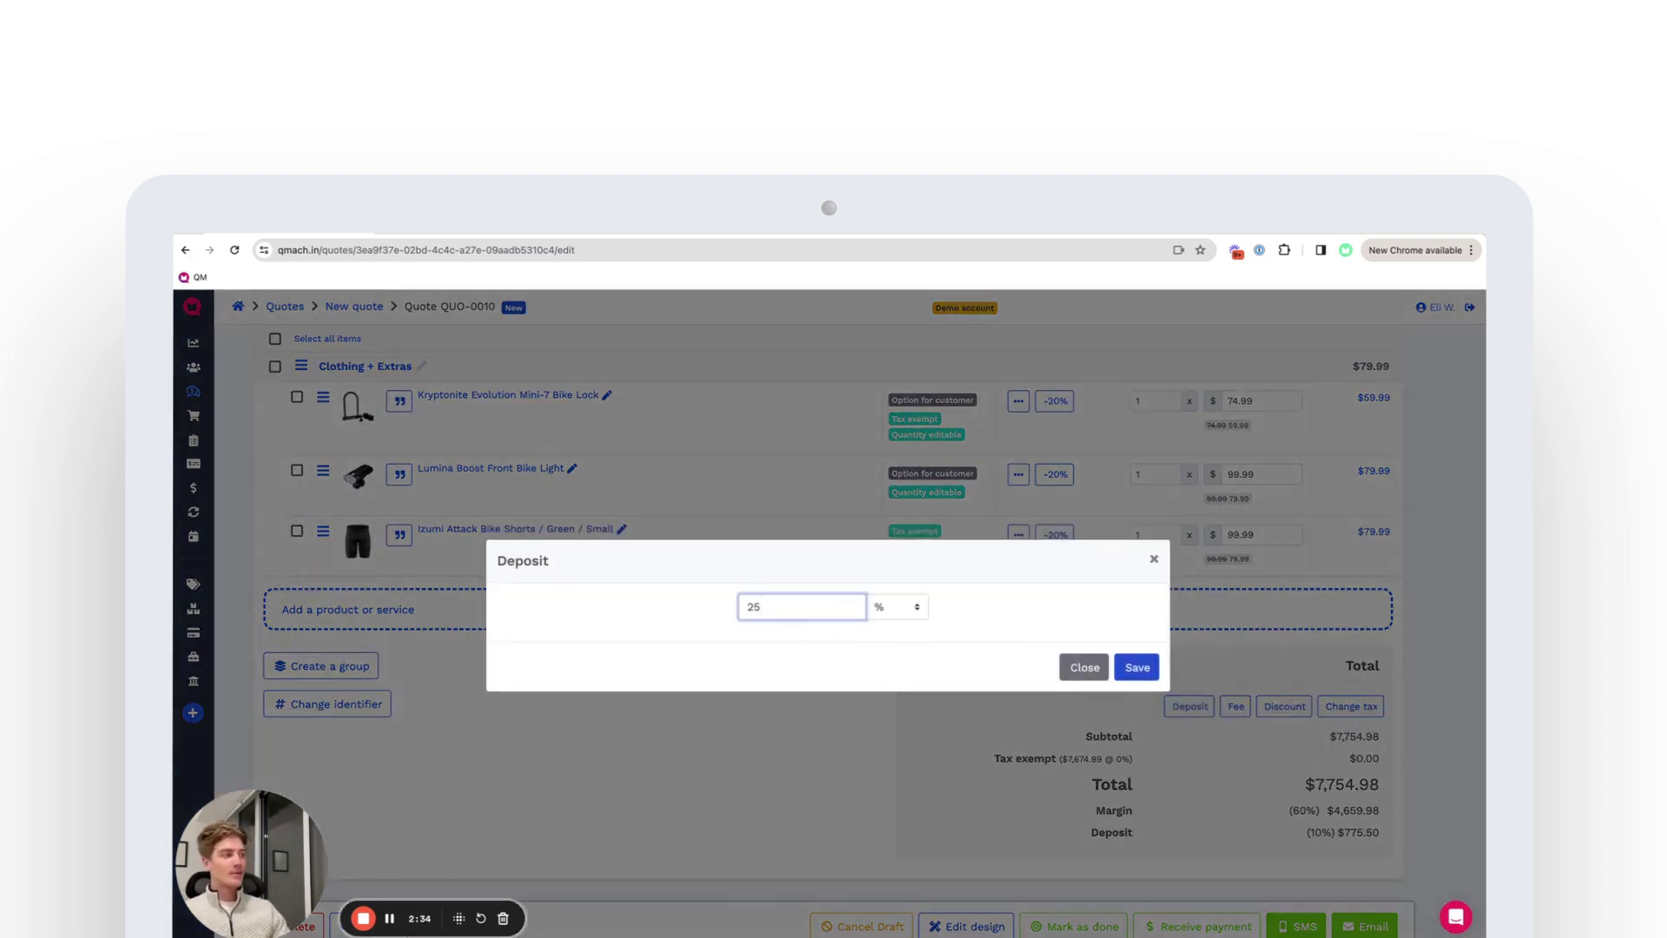
pyautogui.click(1124, 665)
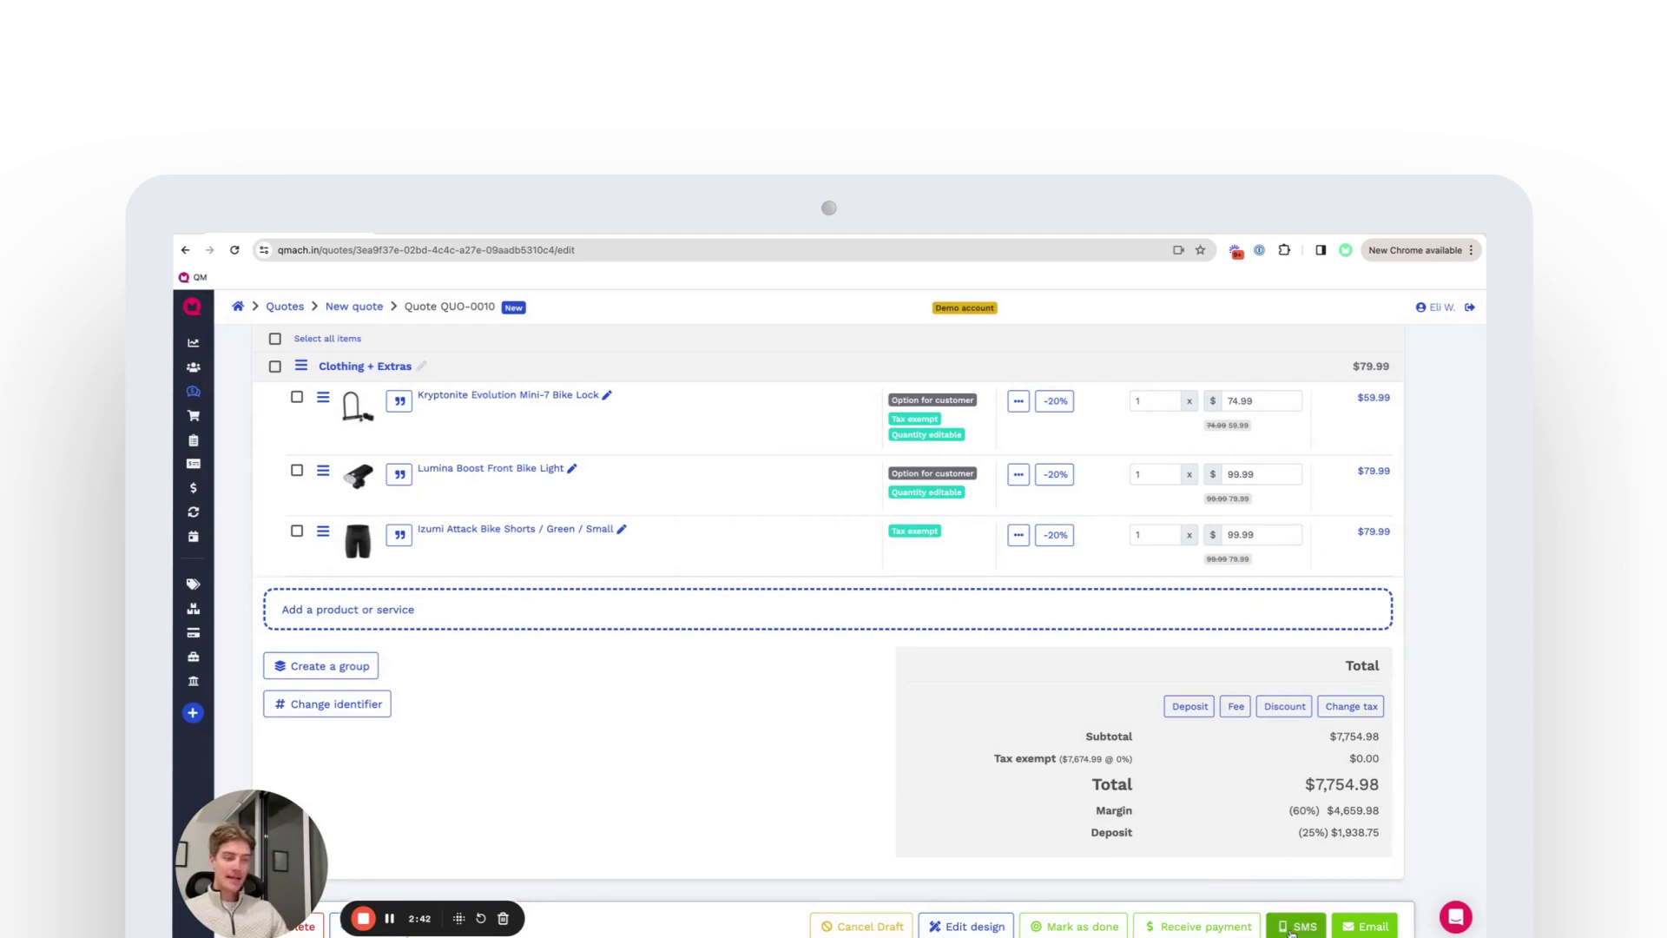
# Send the customer the email 'Your proposal from Stand Alone LLC' with the quote
pyautogui.click(1368, 927)
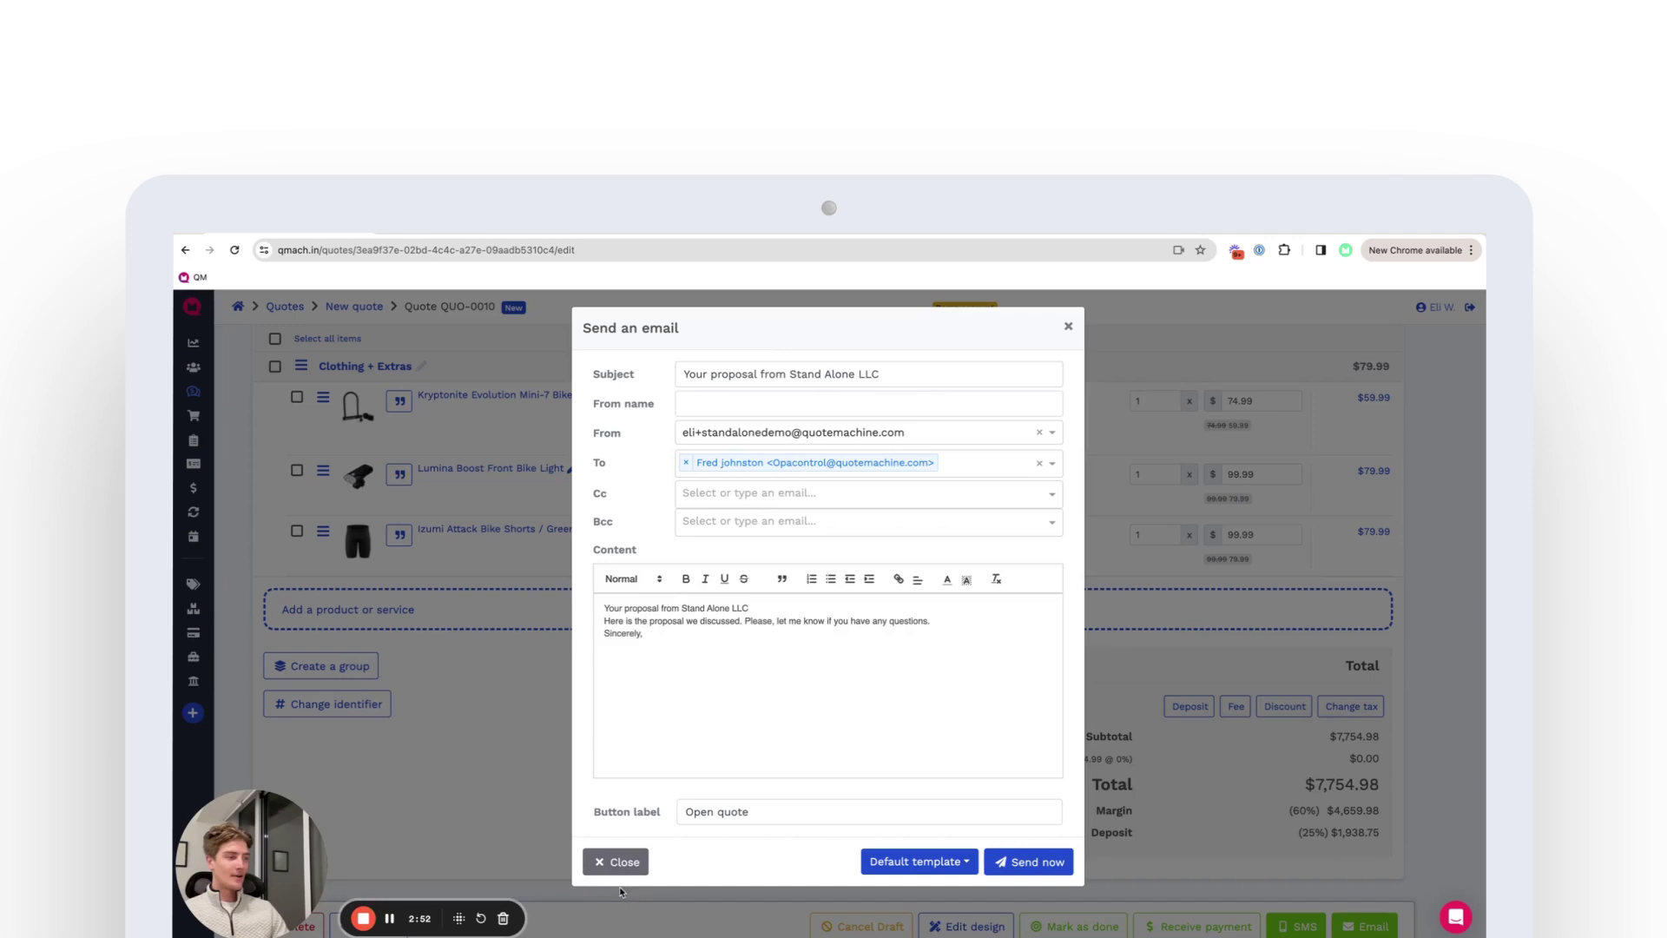
pyautogui.click(619, 861)
pyautogui.click(1366, 927)
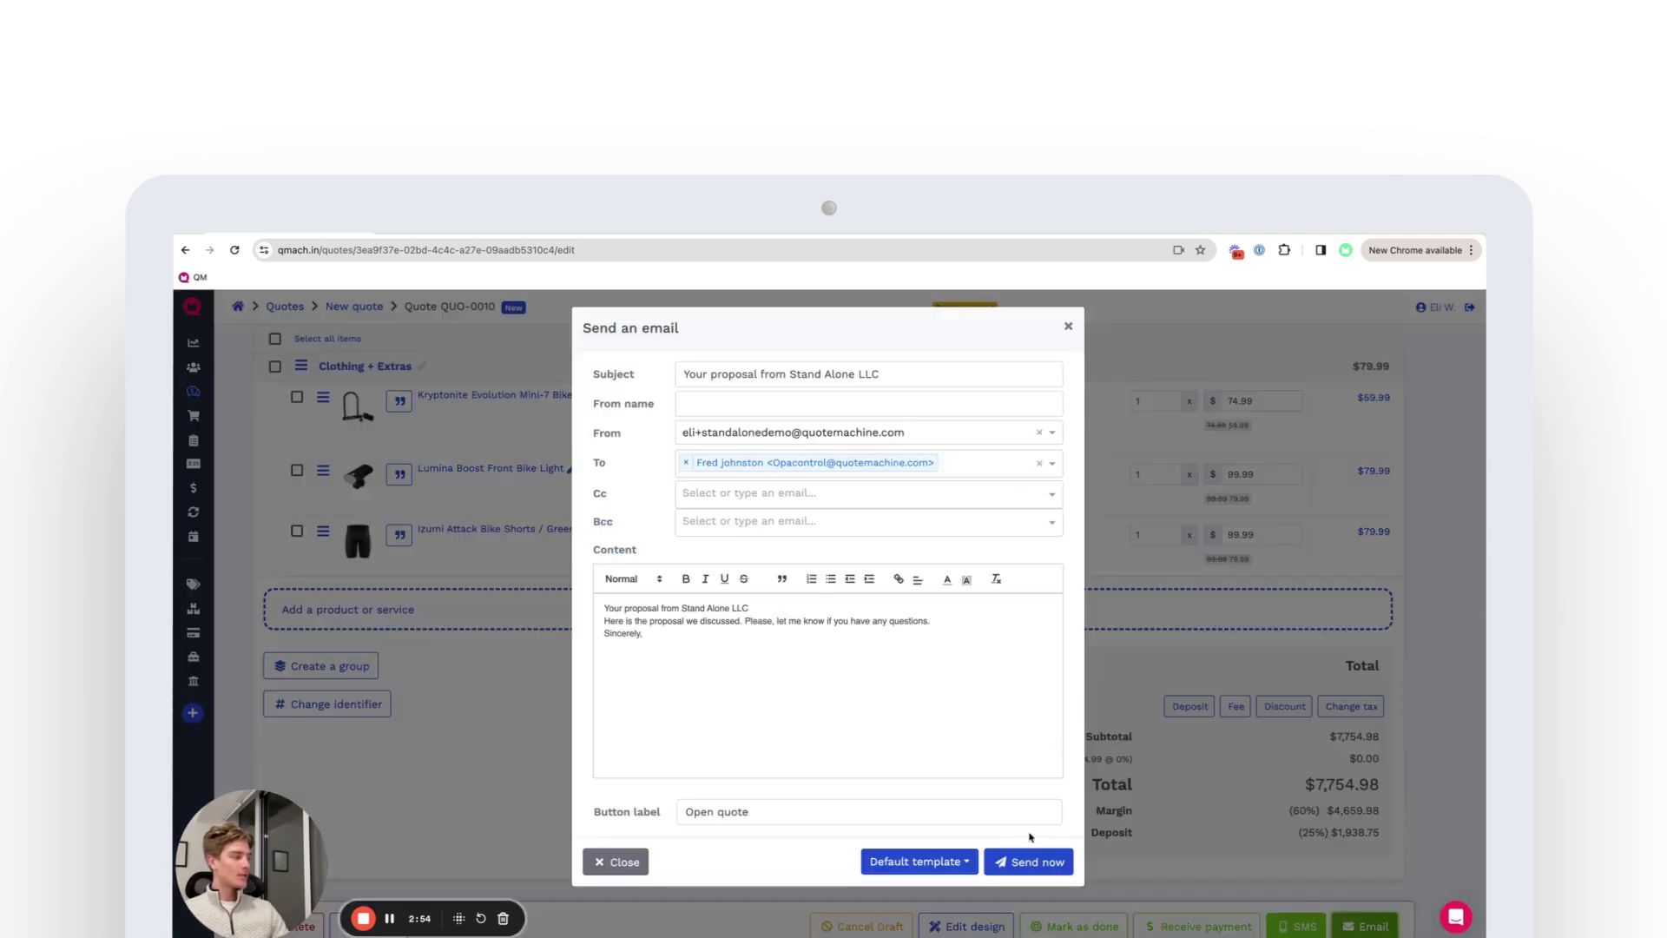
pyautogui.click(1032, 857)
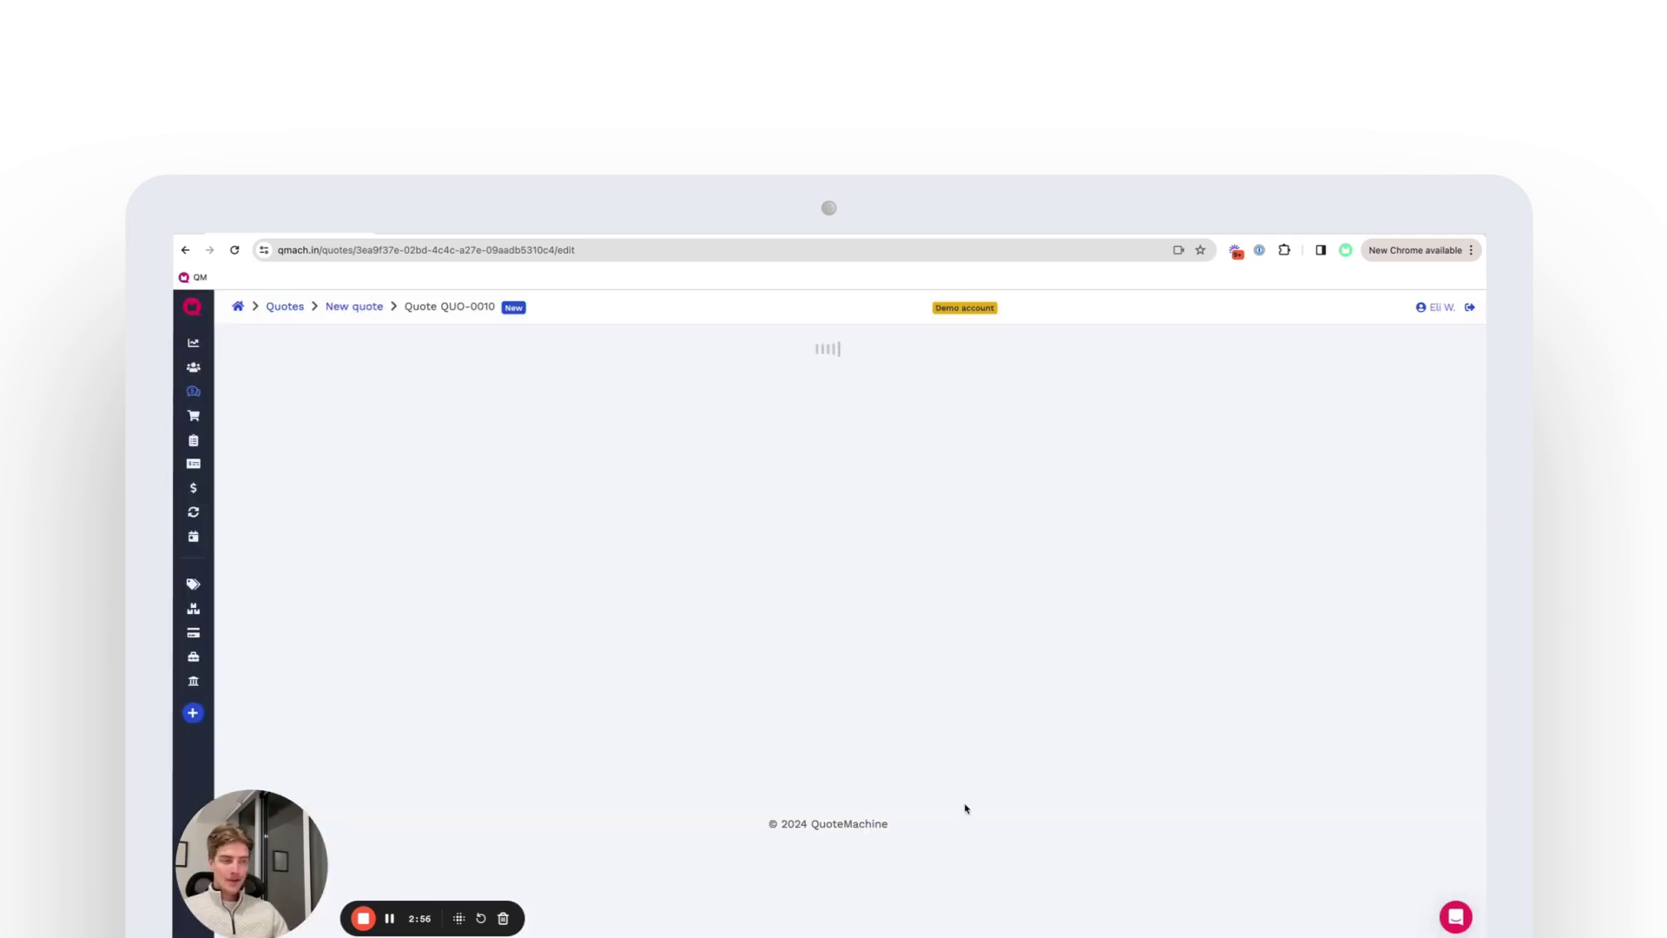